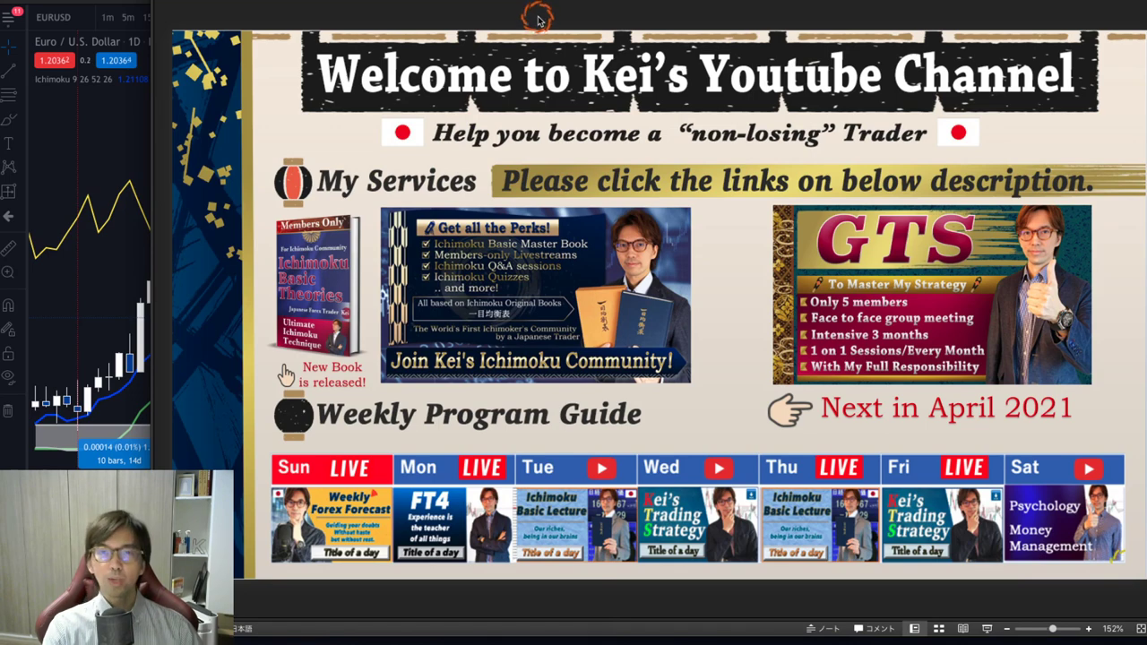
# - Advance the PowerPoint deck past the Disclaimer slide and bring the EURUSD daily chart back in front
pyautogui.press('Right')
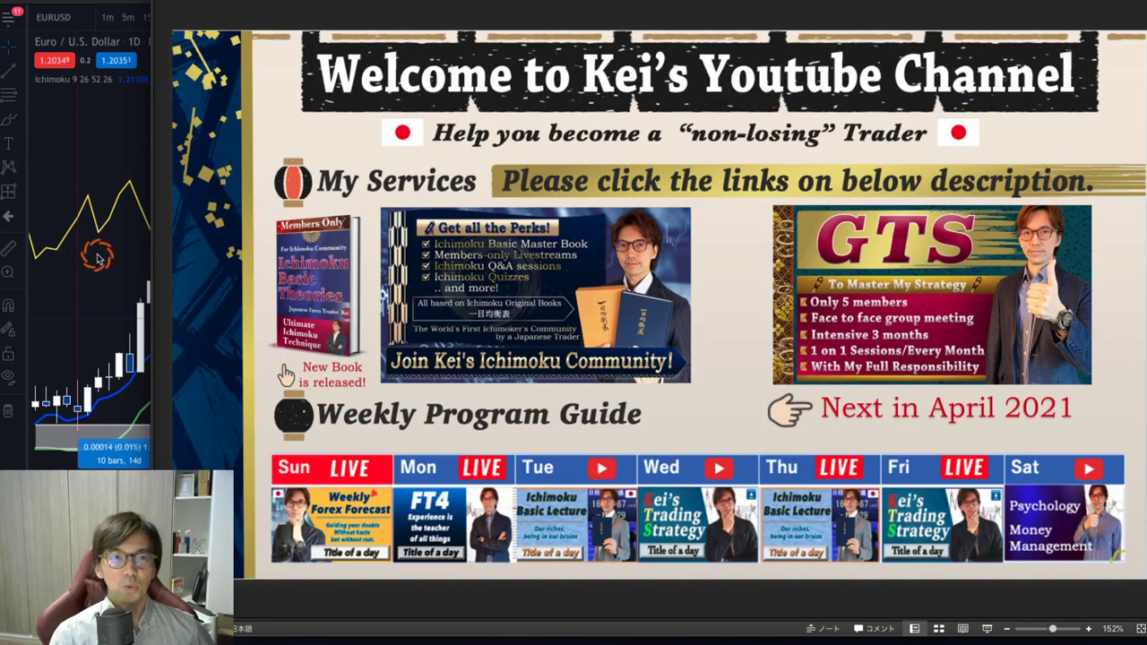
pyautogui.click(90, 255)
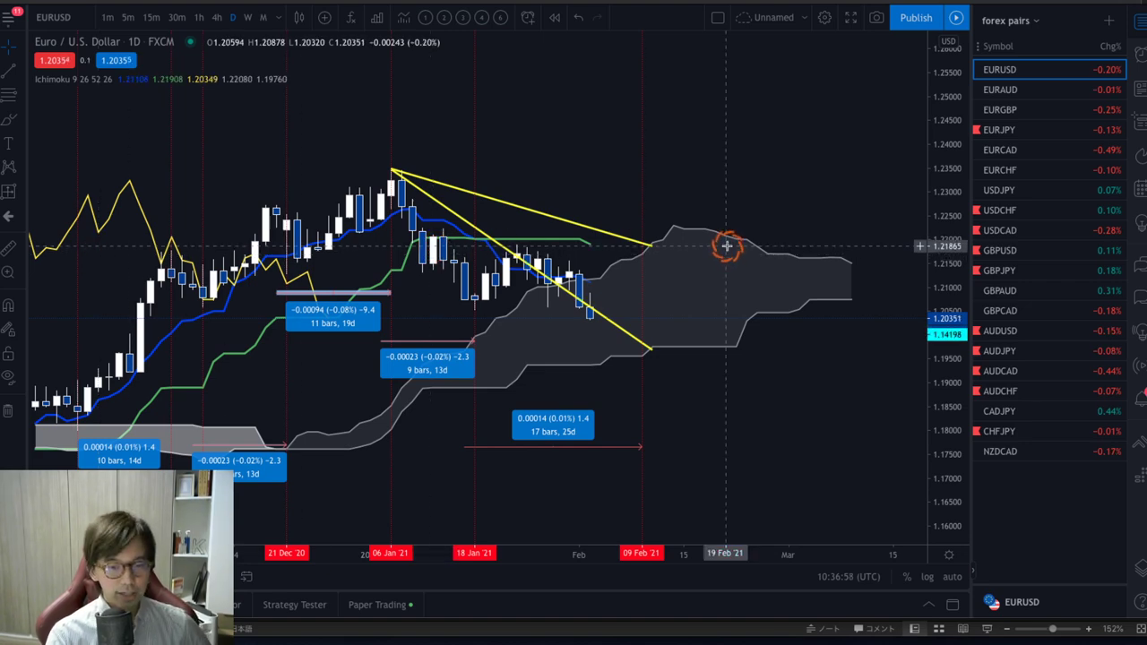
pyautogui.hotkey('alt', 'Tab')
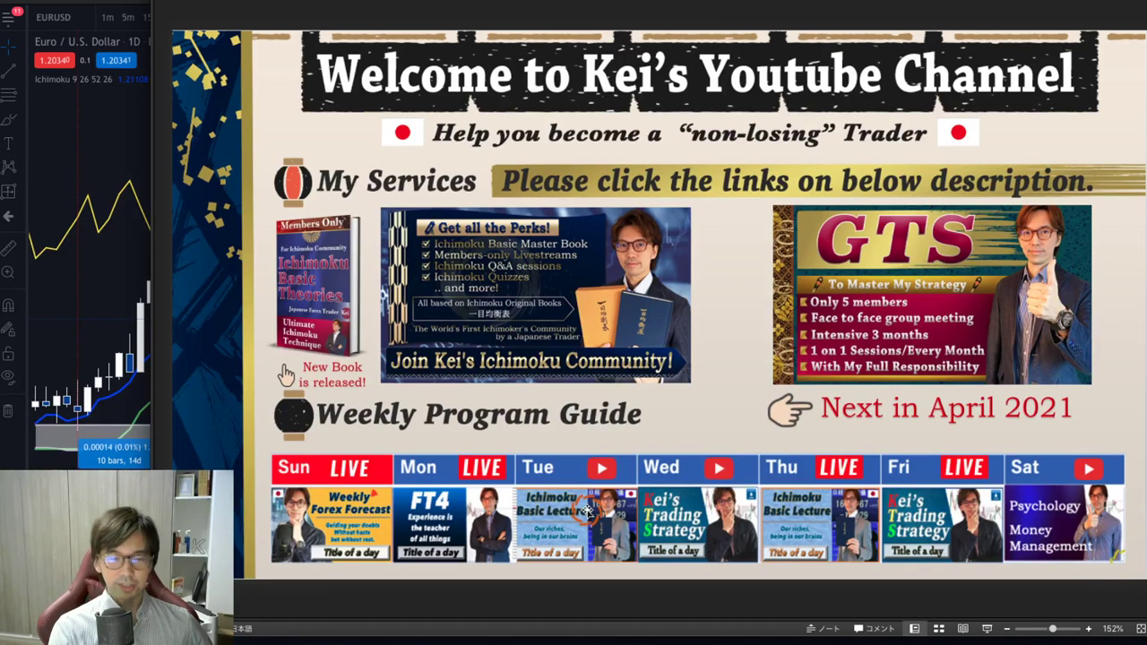
pyautogui.click(109, 134)
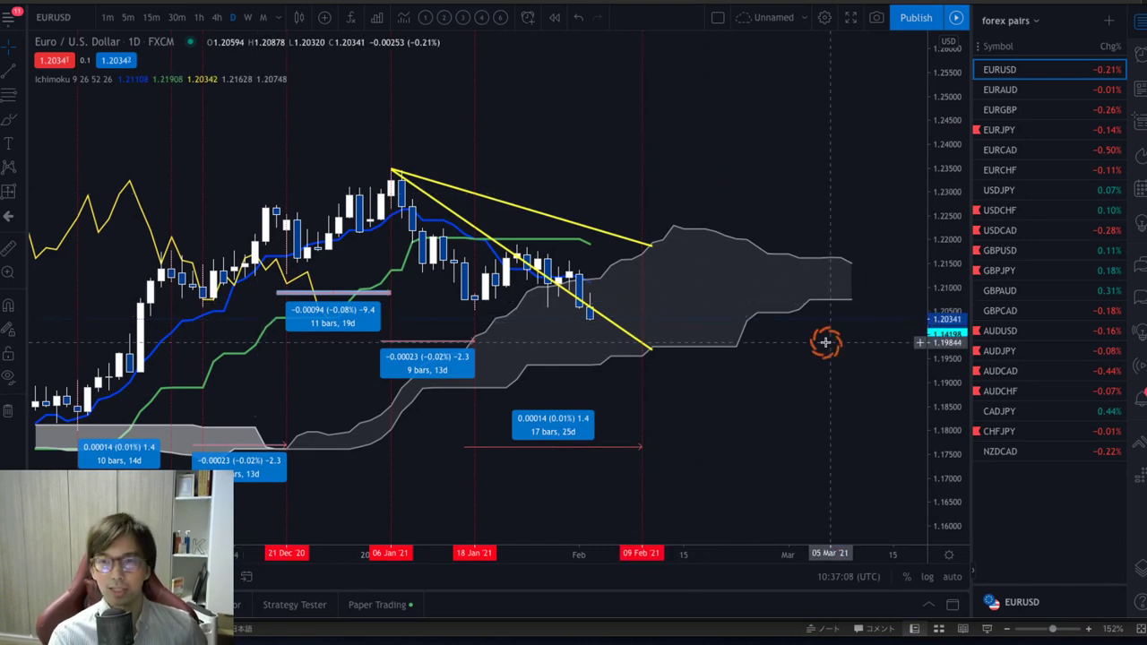
# - Stretch the daily chart's price axis upward and select the lower, steeper yellow trendline
pyautogui.moveTo(944, 367); pyautogui.dragTo(879, 186)
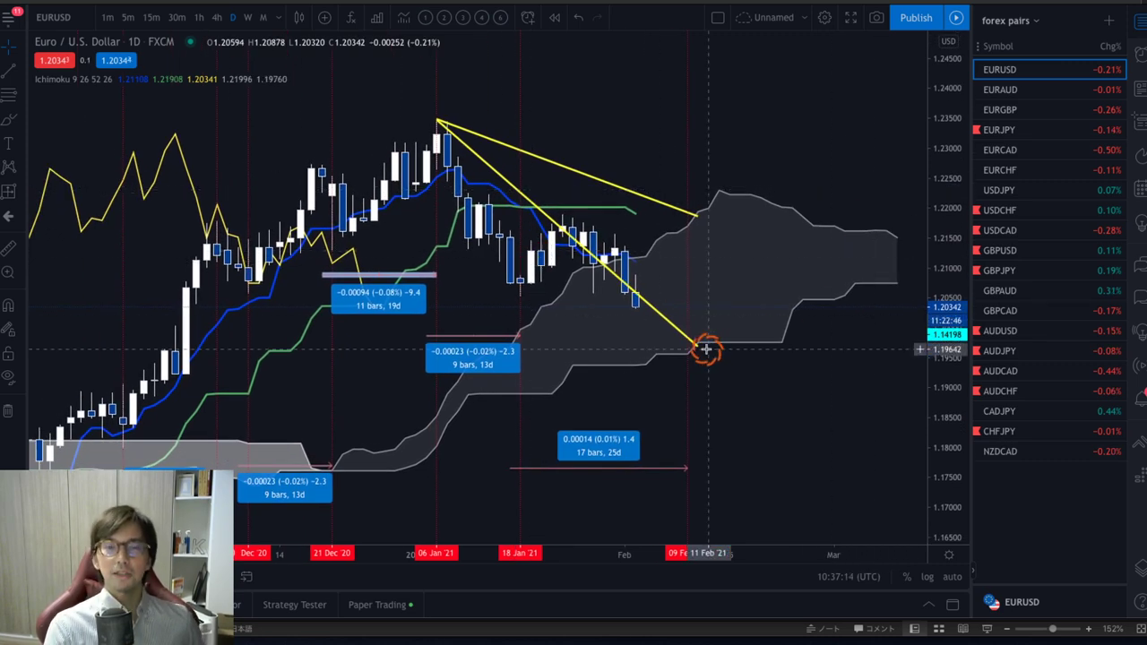
pyautogui.click(636, 294)
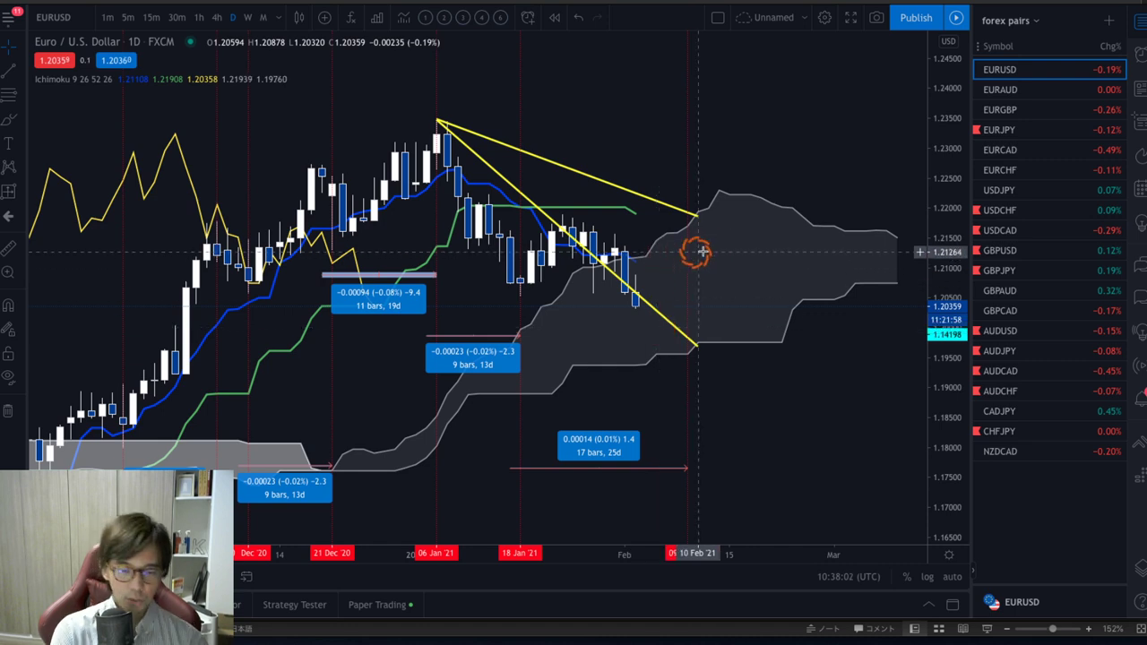
pyautogui.moveTo(535, 229)
pyautogui.mouseDown()
pyautogui.moveTo(512, 213)
pyautogui.moveTo(552, 191)
pyautogui.moveTo(541, 229)
pyautogui.mouseUp()
pyautogui.moveTo(328, 269)
pyautogui.mouseDown()
pyautogui.moveTo(314, 260)
pyautogui.moveTo(354, 238)
pyautogui.moveTo(334, 273)
pyautogui.mouseUp()
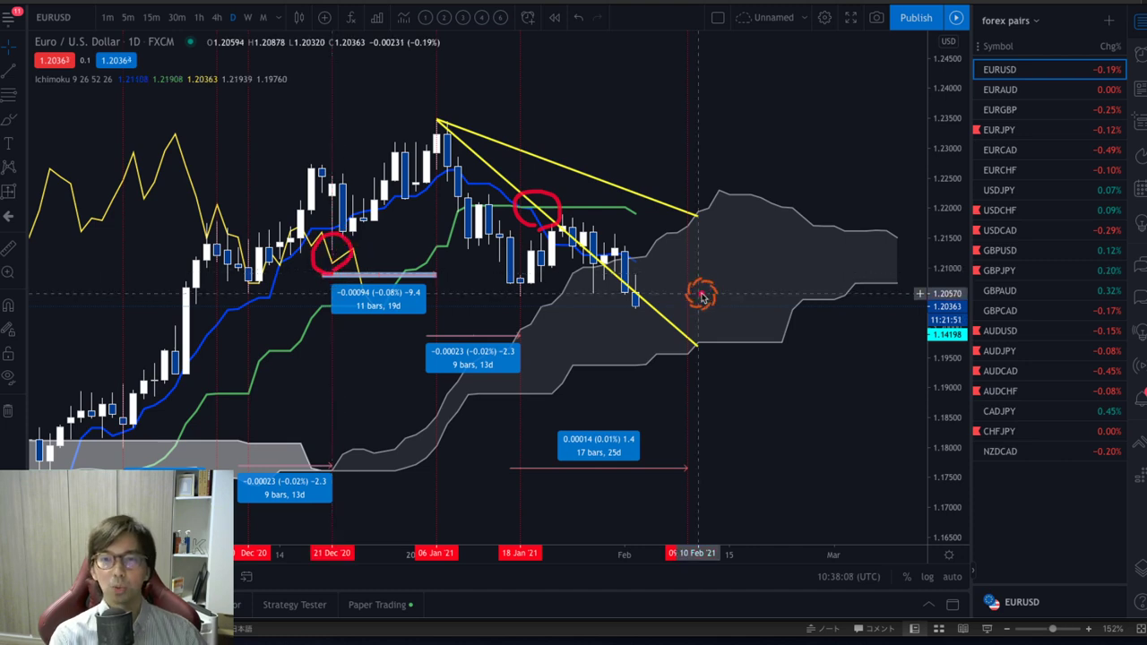
pyautogui.moveTo(632, 295)
pyautogui.mouseDown()
pyautogui.moveTo(689, 373)
pyautogui.moveTo(678, 372)
pyautogui.moveTo(761, 422)
pyautogui.mouseUp()
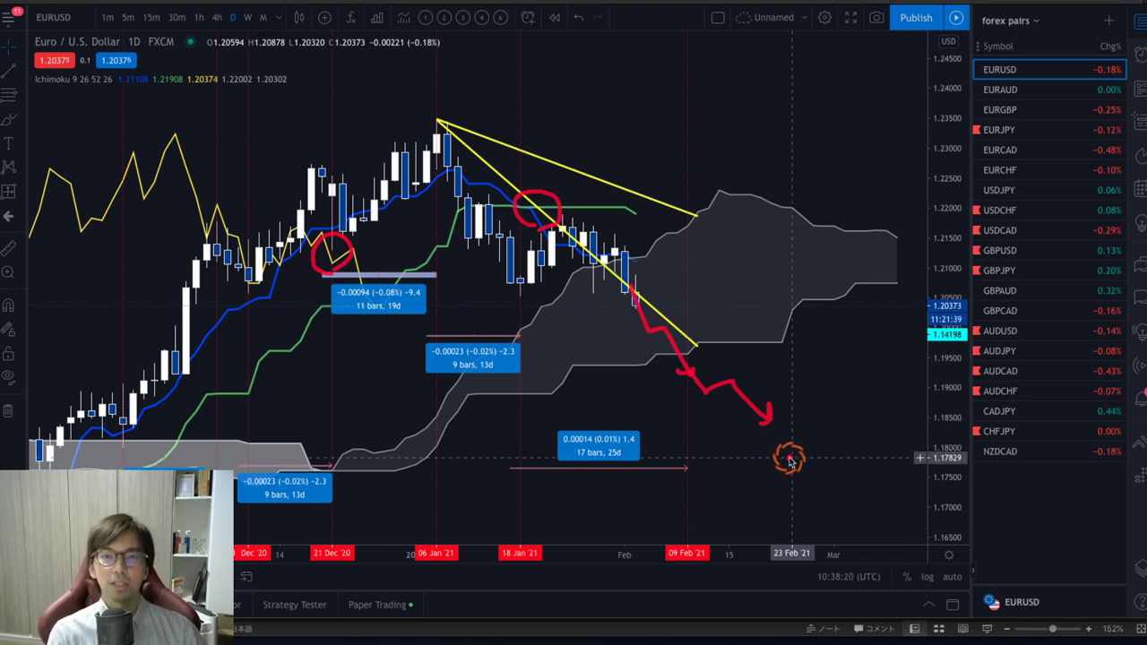
pyautogui.click(632, 288)
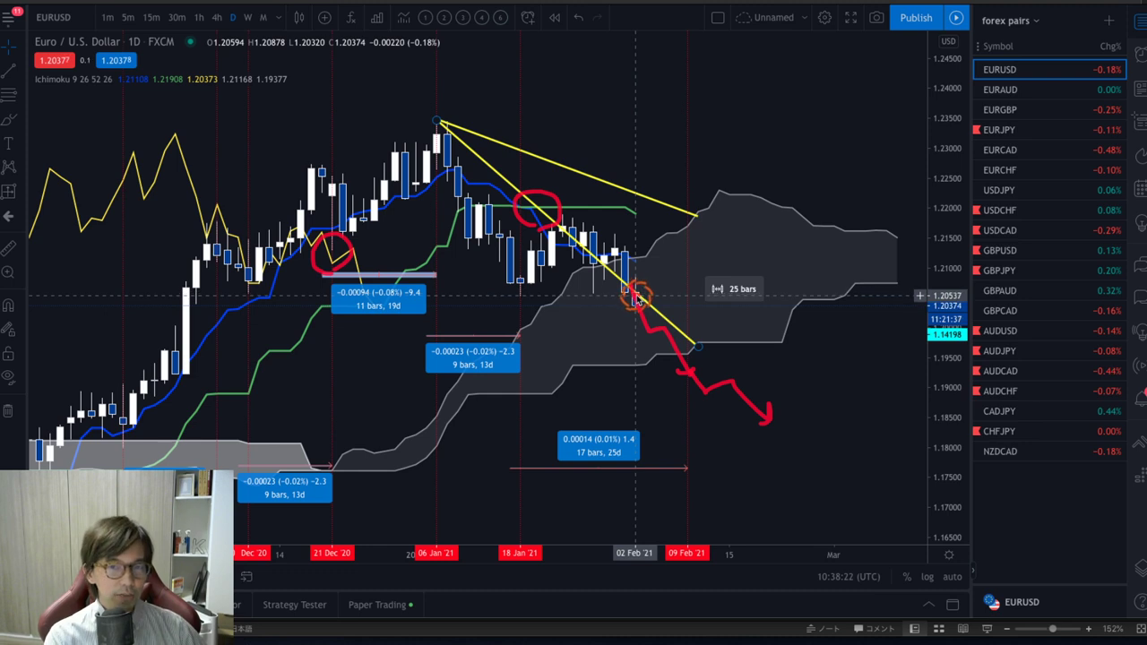
pyautogui.moveTo(636, 295)
pyautogui.mouseDown()
pyautogui.moveTo(679, 249)
pyautogui.moveTo(686, 256)
pyautogui.mouseUp()
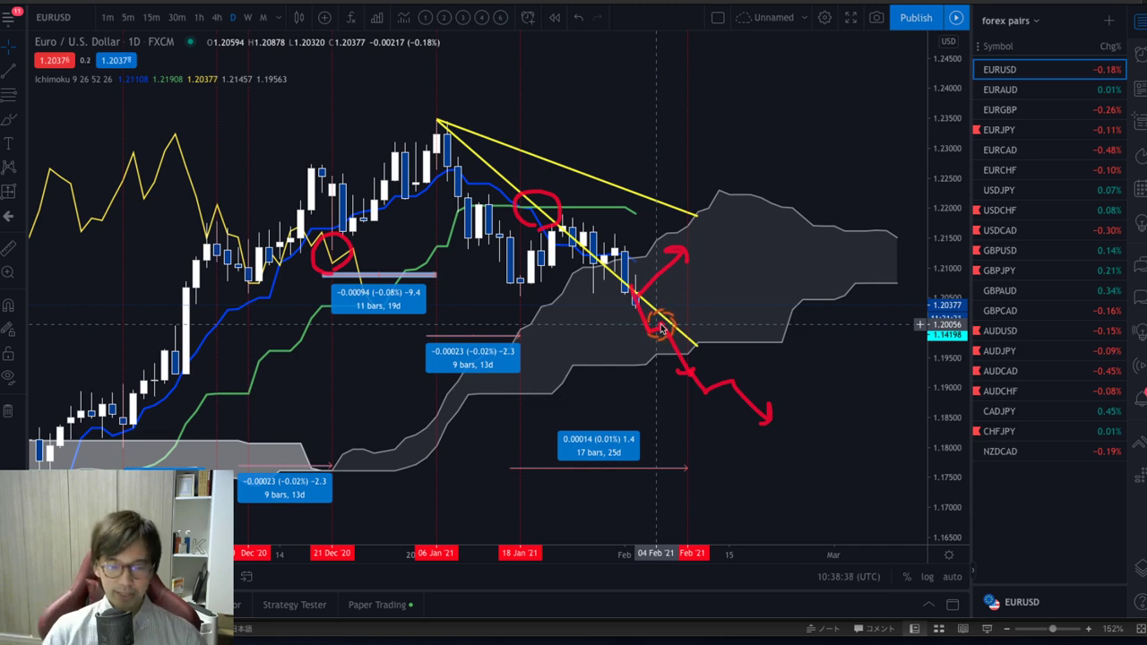
pyautogui.press('Escape')
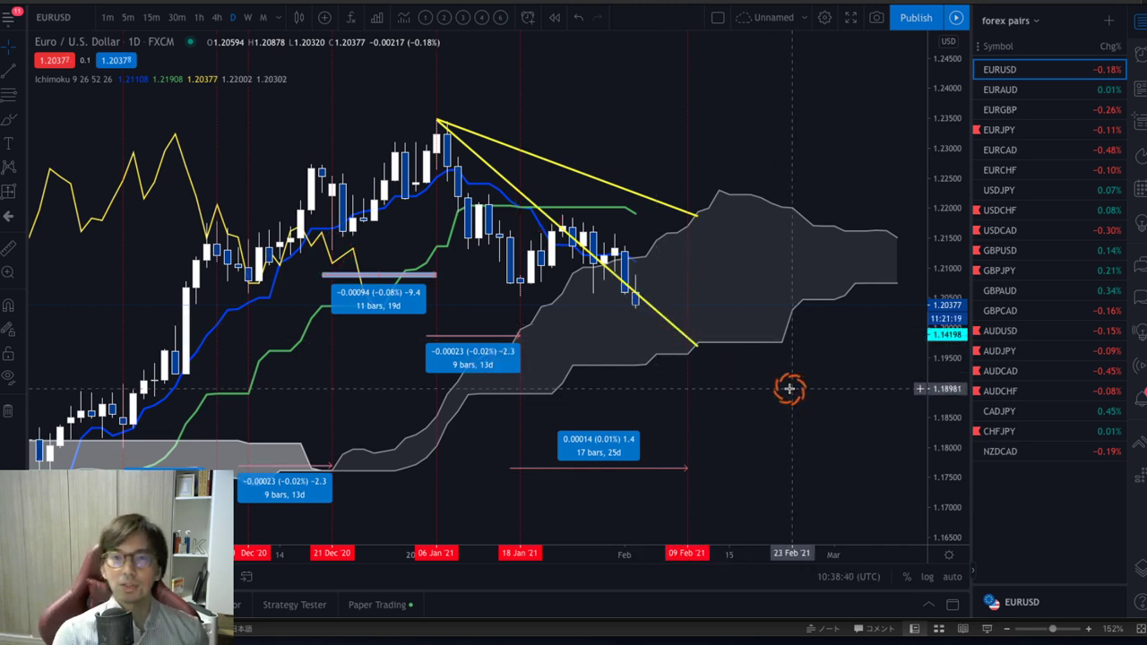
# - Switch EURUSD to the 4-hour timeframe, rescale it, and hide the drawn trendlines and measurements
pyautogui.click(213, 17)
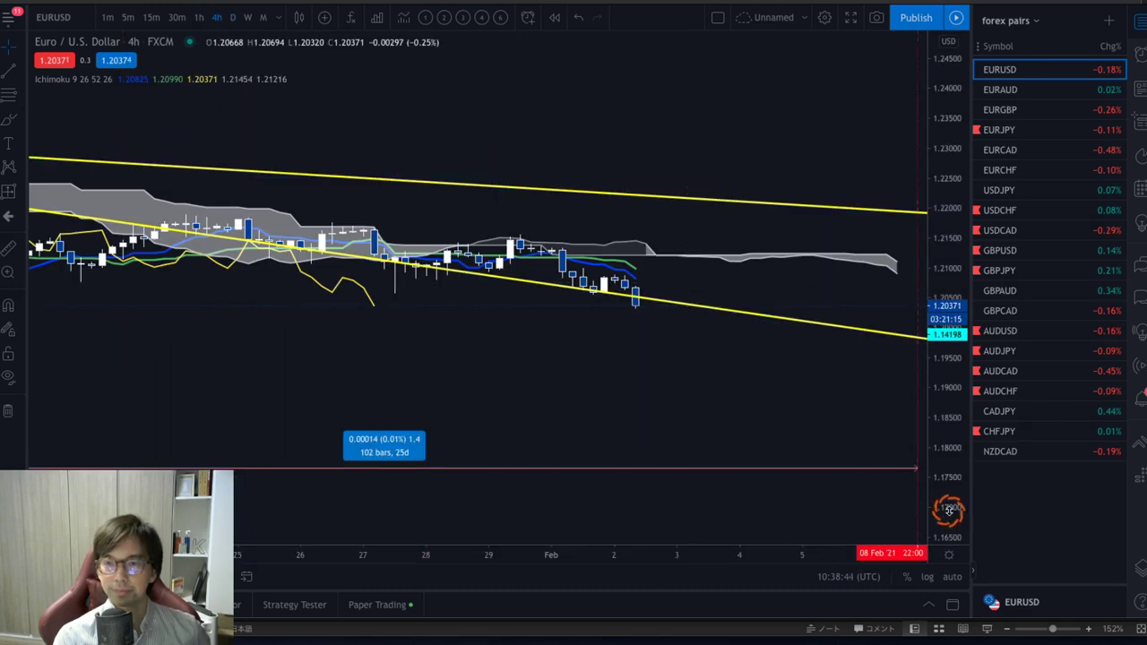
pyautogui.moveTo(948, 509); pyautogui.dragTo(963, 225)
pyautogui.moveTo(810, 225); pyautogui.dragTo(679, 305)
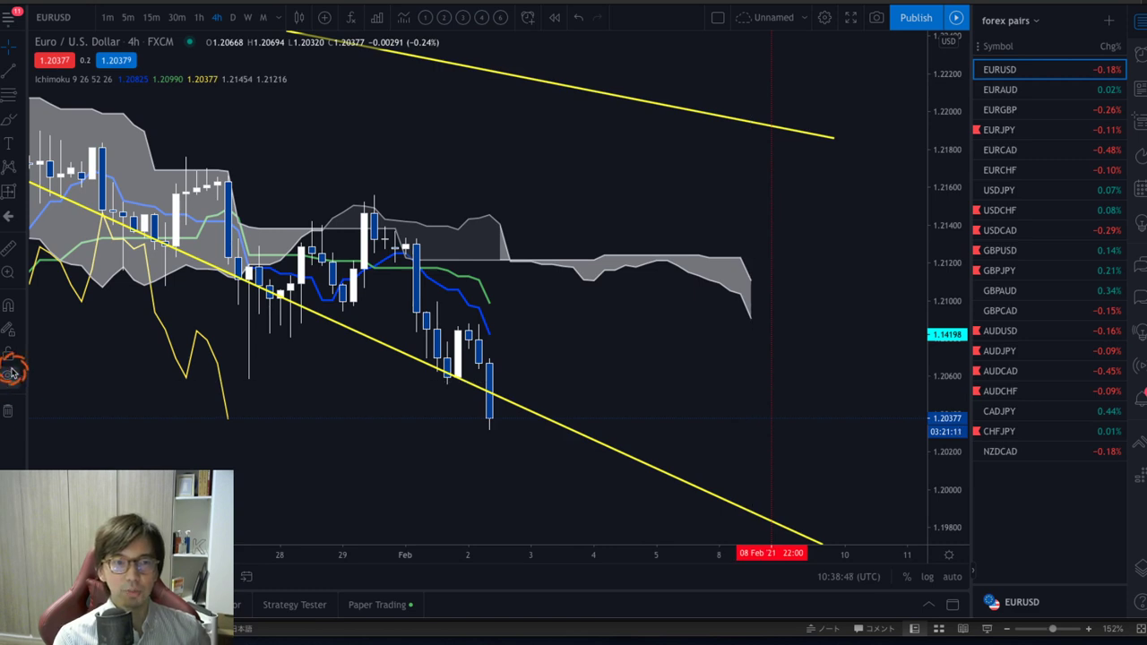
pyautogui.click(11, 371)
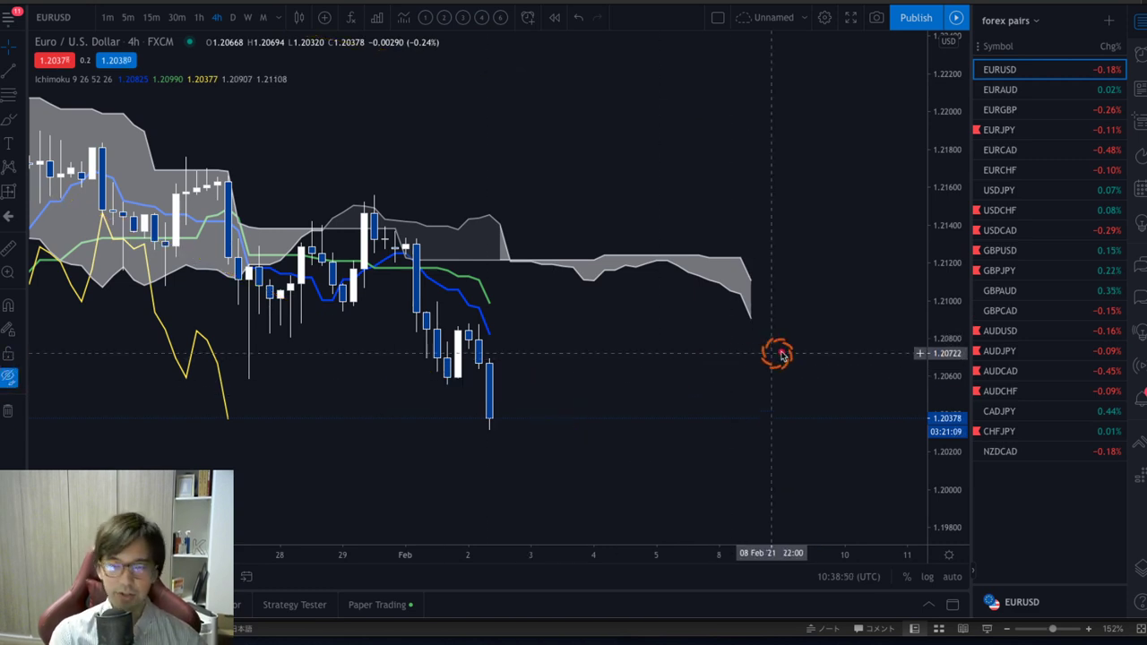
# - Sketch red downward arrows, a lagging-line circle and a zigzag decline, then clear them
pyautogui.moveTo(762, 208)
pyautogui.mouseDown()
pyautogui.moveTo(800, 266)
pyautogui.moveTo(786, 285)
pyautogui.mouseUp()
pyautogui.moveTo(704, 296)
pyautogui.mouseDown()
pyautogui.moveTo(735, 361)
pyautogui.moveTo(743, 355)
pyautogui.mouseUp()
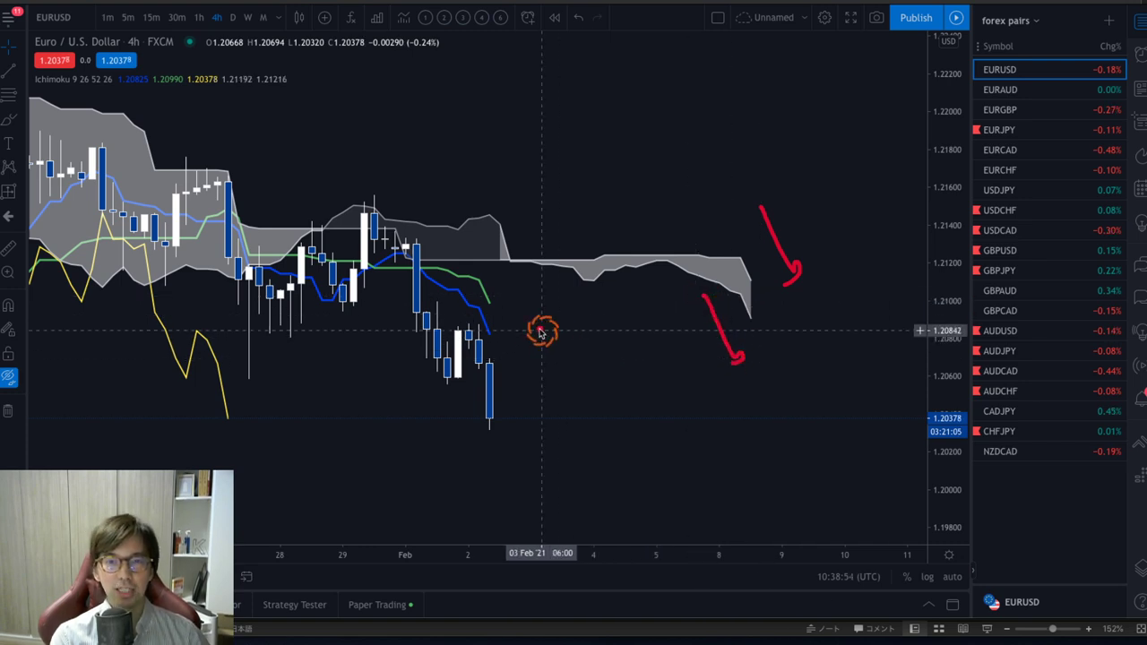
pyautogui.moveTo(508, 296)
pyautogui.mouseDown()
pyautogui.moveTo(525, 332)
pyautogui.moveTo(533, 325)
pyautogui.mouseUp()
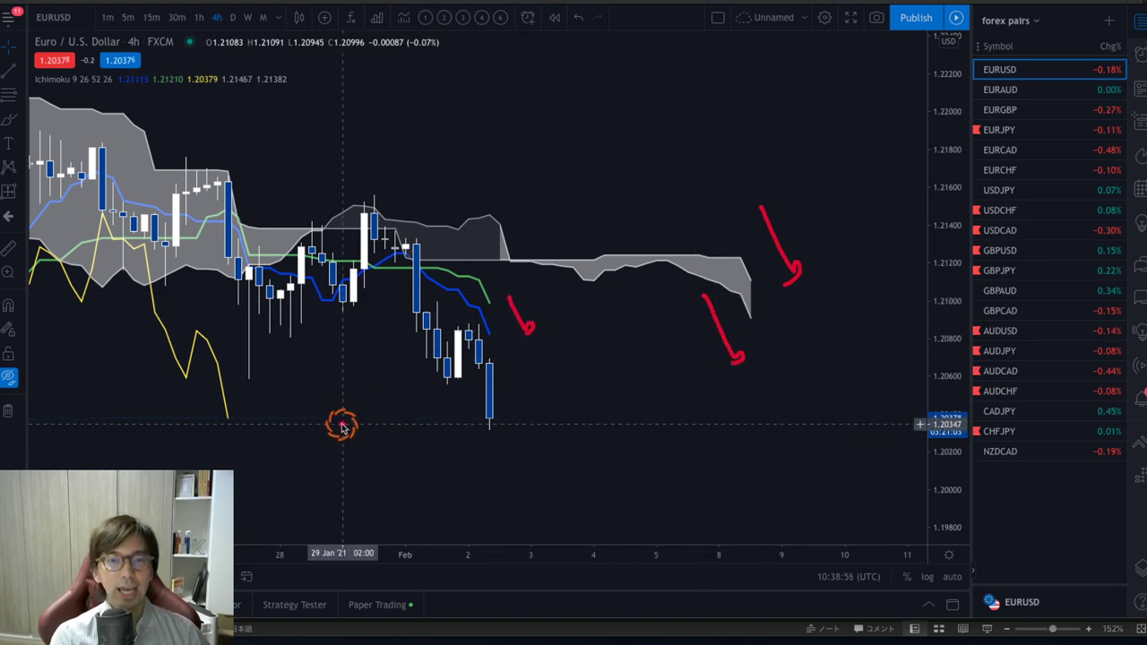
pyautogui.moveTo(220, 438)
pyautogui.mouseDown()
pyautogui.moveTo(256, 418)
pyautogui.moveTo(227, 448)
pyautogui.mouseUp()
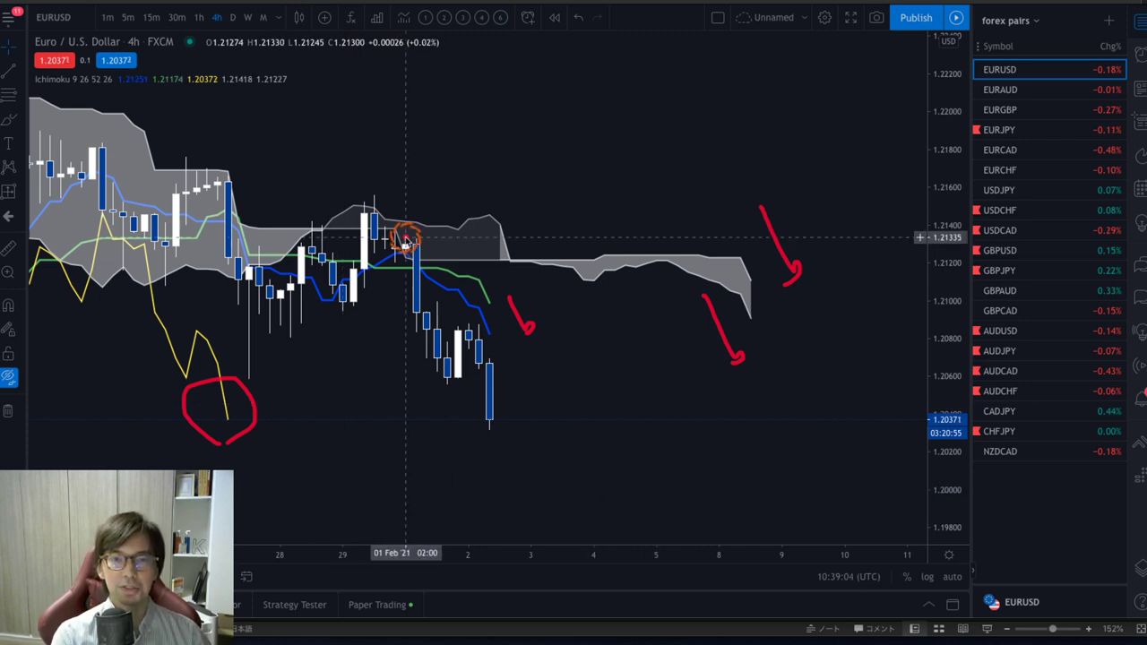
pyautogui.moveTo(369, 208)
pyautogui.mouseDown()
pyautogui.moveTo(435, 394)
pyautogui.moveTo(471, 336)
pyautogui.moveTo(504, 436)
pyautogui.mouseUp()
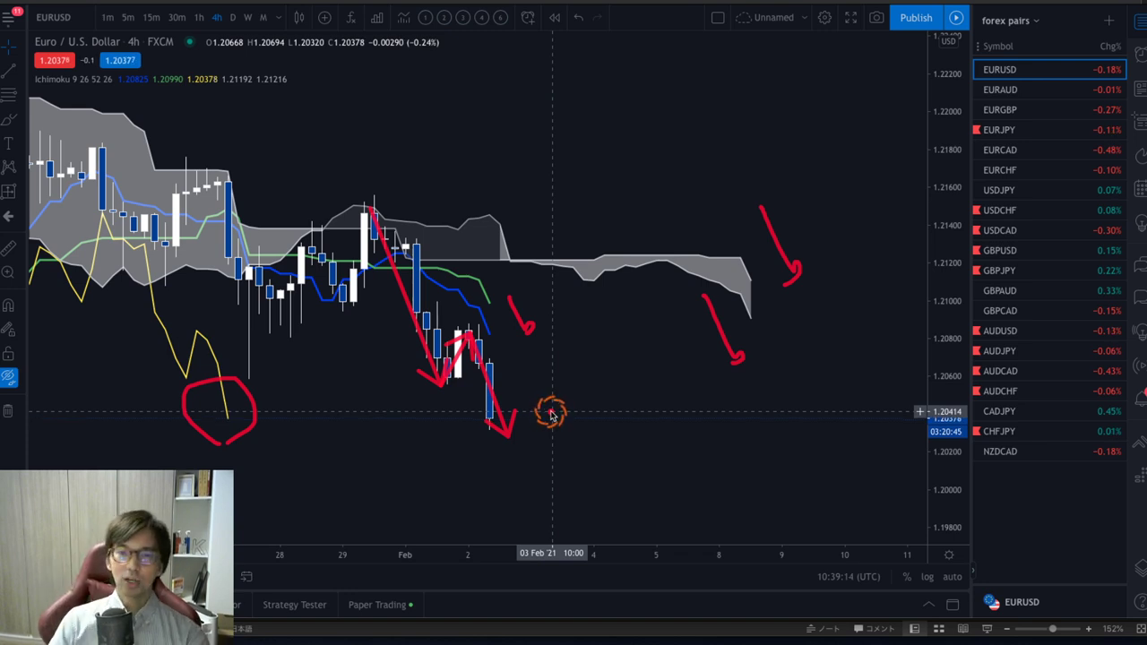
pyautogui.press('Escape')
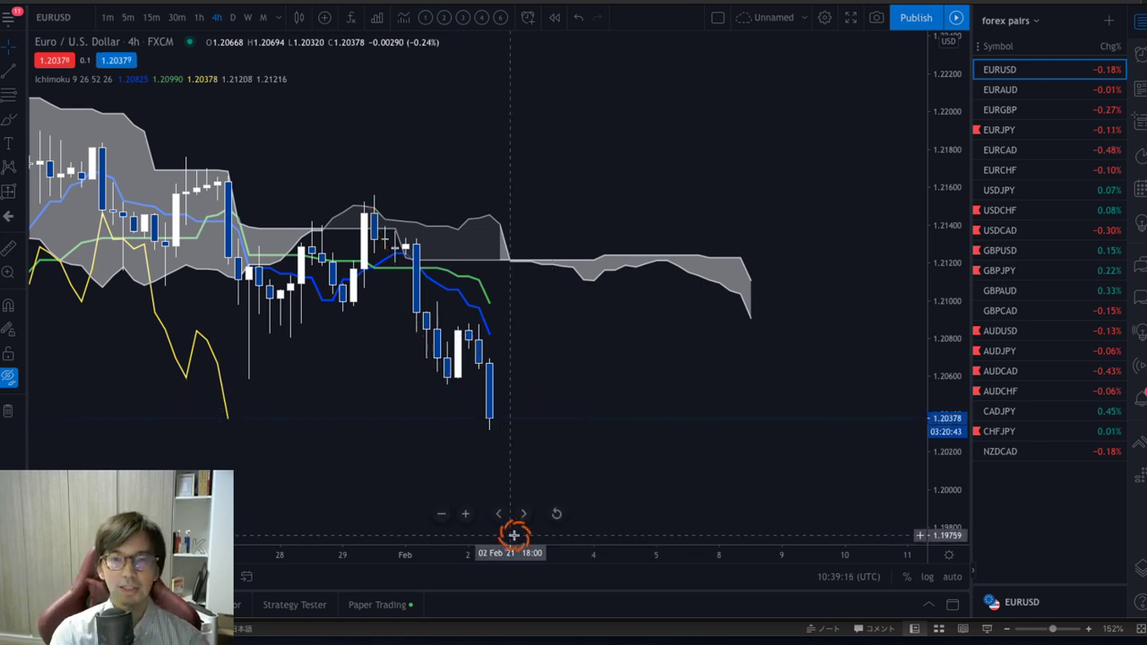
# - Unhide the drawings, add a horizontal level at 1.20910, then return to the daily timeframe
pyautogui.moveTo(418, 543); pyautogui.dragTo(609, 554)
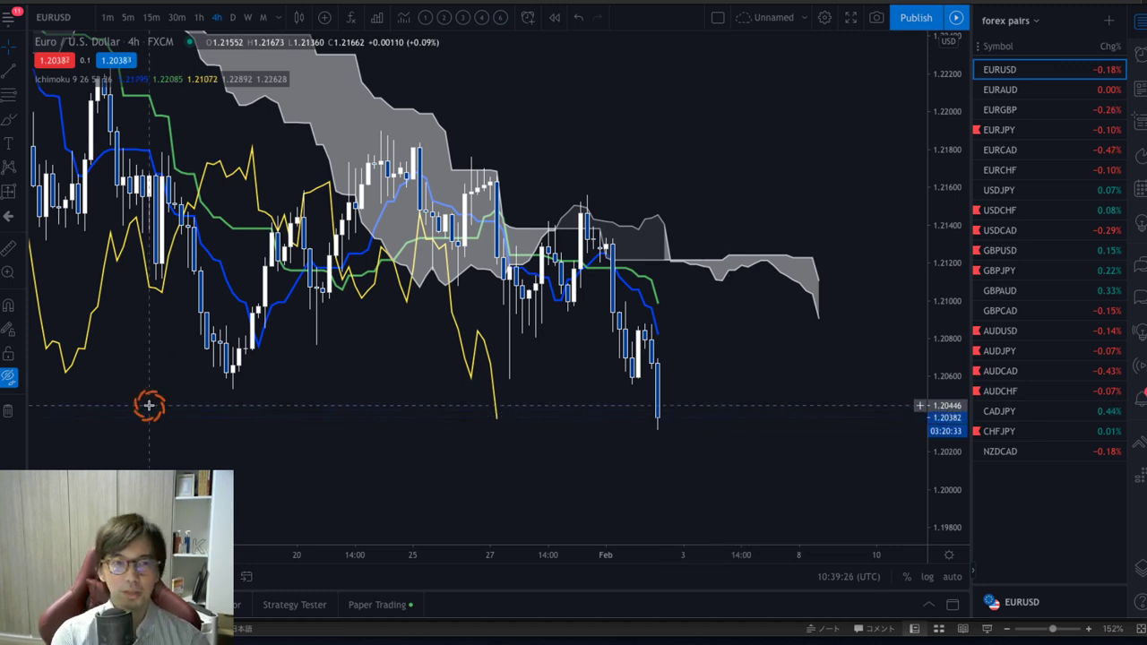
pyautogui.click(8, 376)
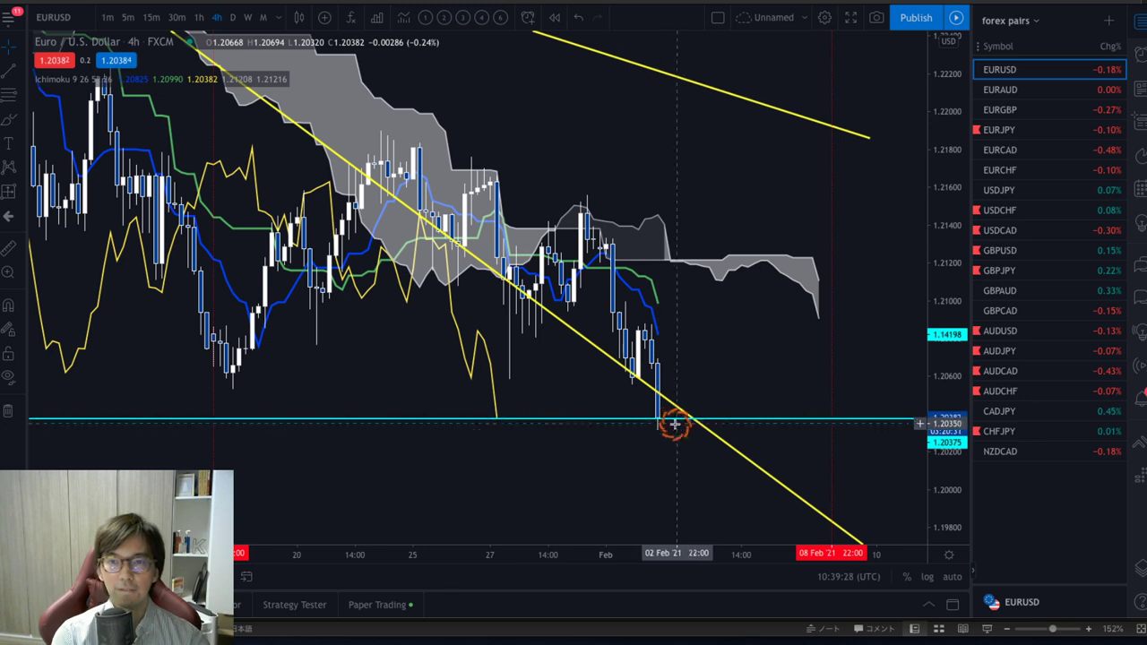
pyautogui.click(653, 318)
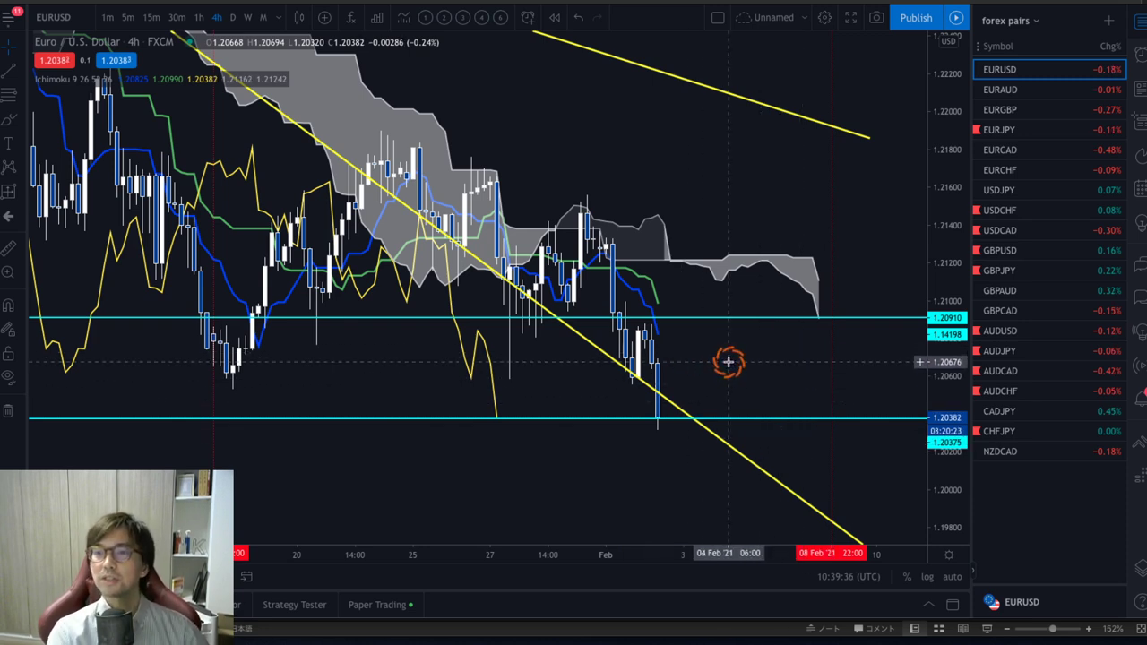
pyautogui.click(661, 320)
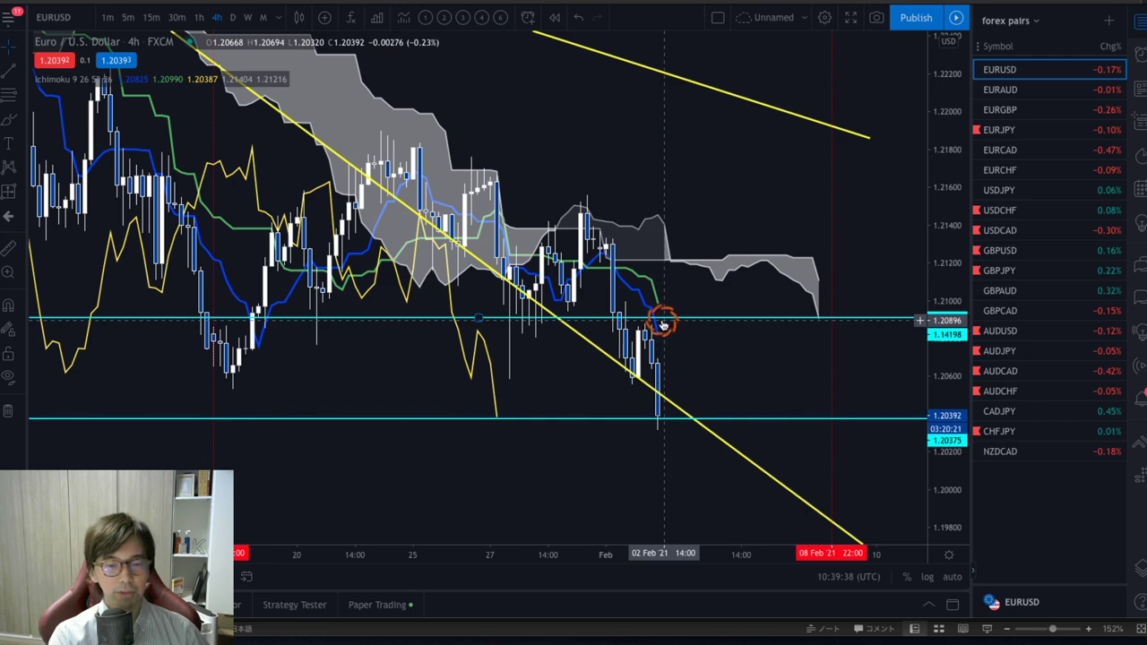
pyautogui.moveTo(940, 187); pyautogui.dragTo(942, 295)
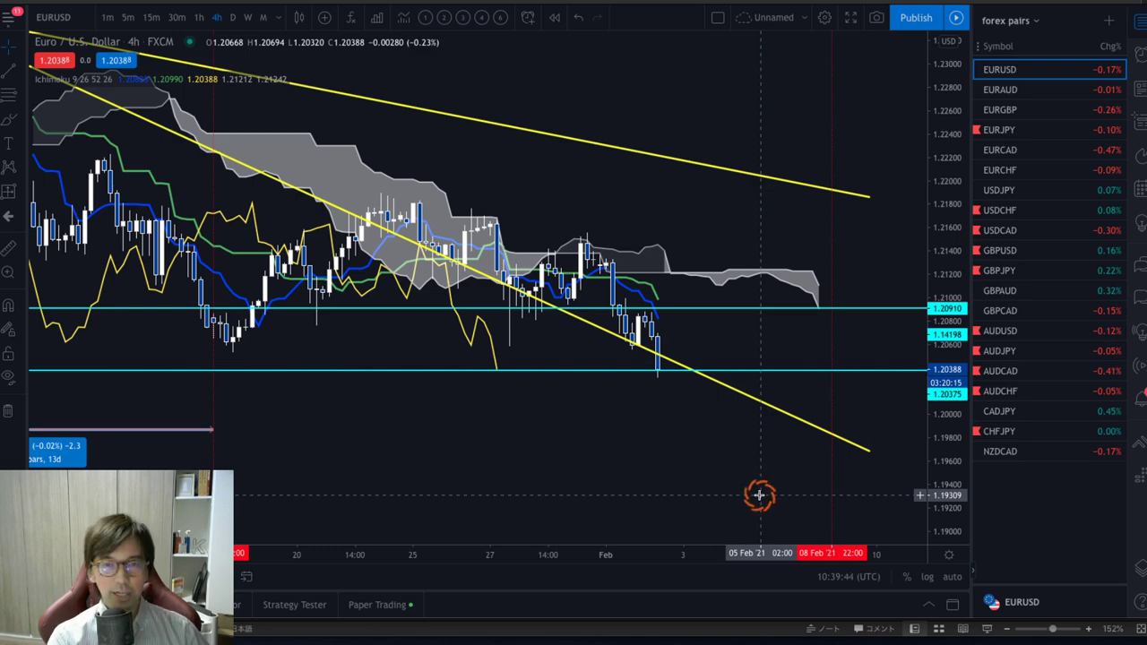
pyautogui.click(232, 17)
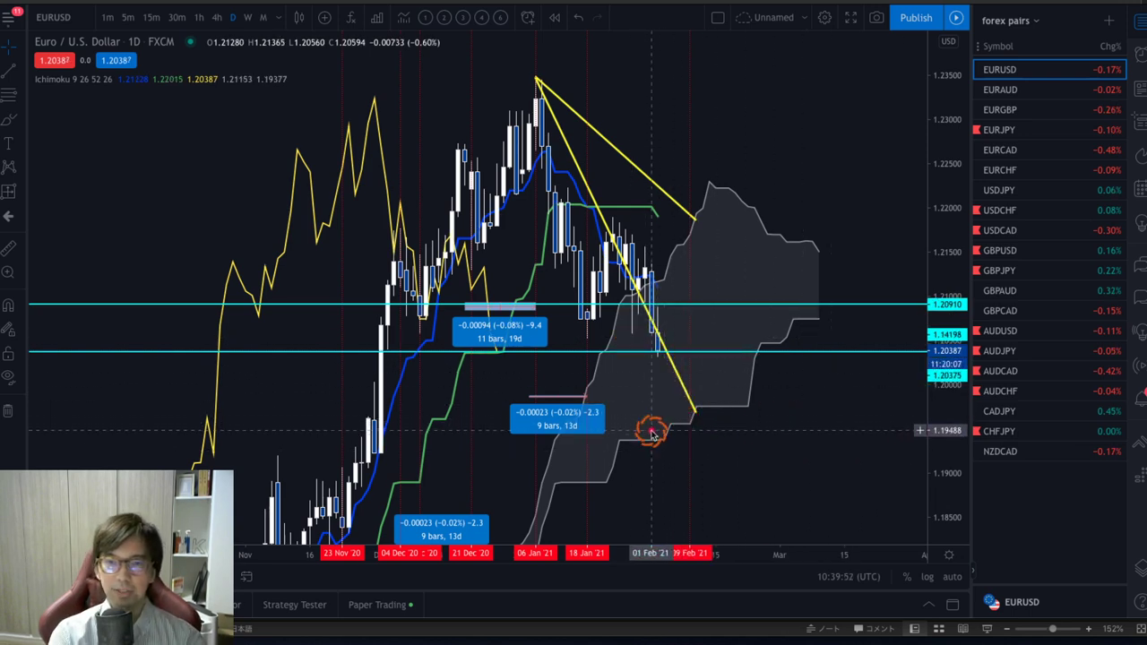
# - Sketch upper A and lower B scenario paths across the daily cloud with the brush
pyautogui.moveTo(541, 478)
pyautogui.mouseDown()
pyautogui.moveTo(750, 256)
pyautogui.moveTo(780, 279)
pyautogui.mouseUp()
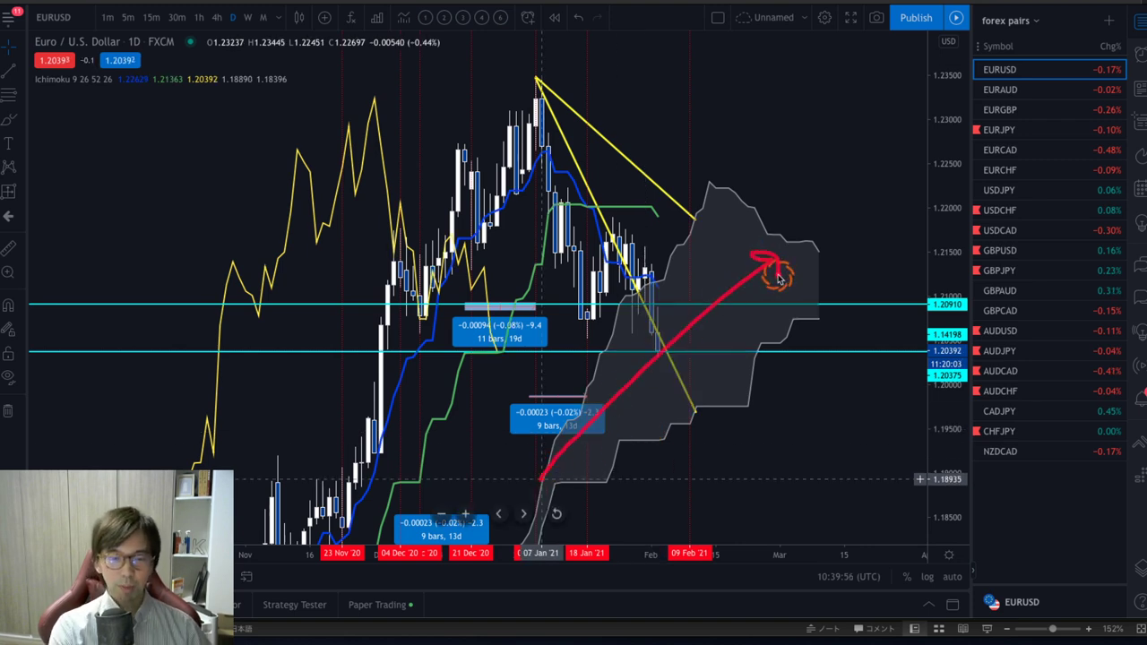
pyautogui.moveTo(757, 403)
pyautogui.mouseDown()
pyautogui.moveTo(760, 432)
pyautogui.moveTo(776, 412)
pyautogui.mouseUp()
pyautogui.moveTo(712, 171)
pyautogui.mouseDown()
pyautogui.moveTo(745, 162)
pyautogui.moveTo(717, 150)
pyautogui.moveTo(752, 145)
pyautogui.mouseUp()
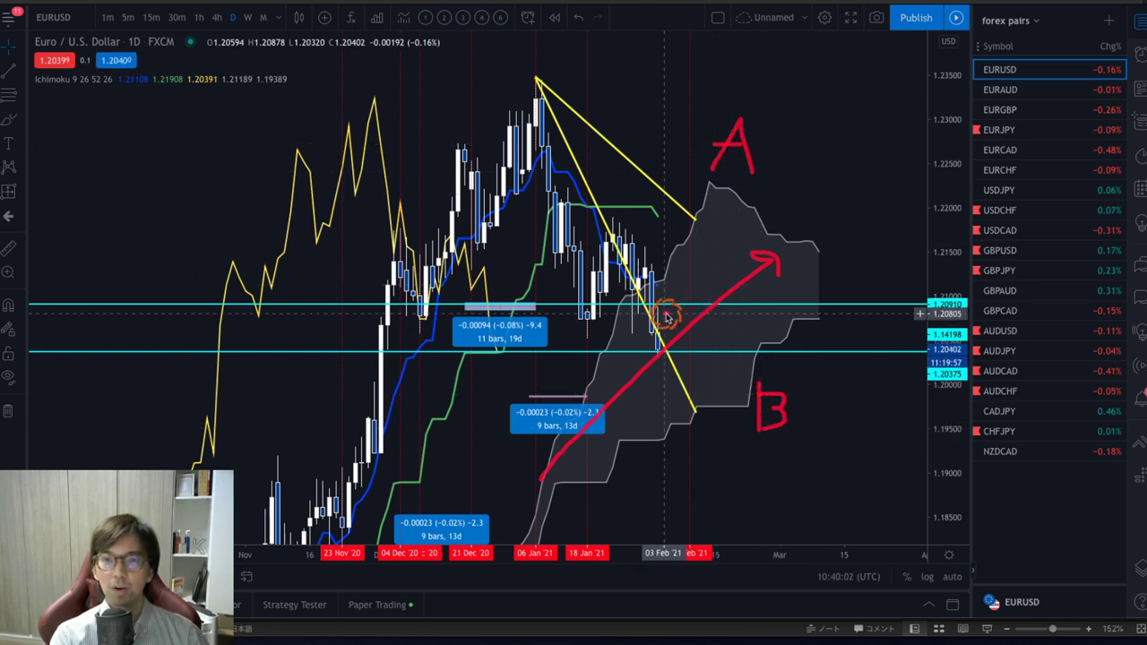
pyautogui.moveTo(657, 352); pyautogui.dragTo(670, 423)
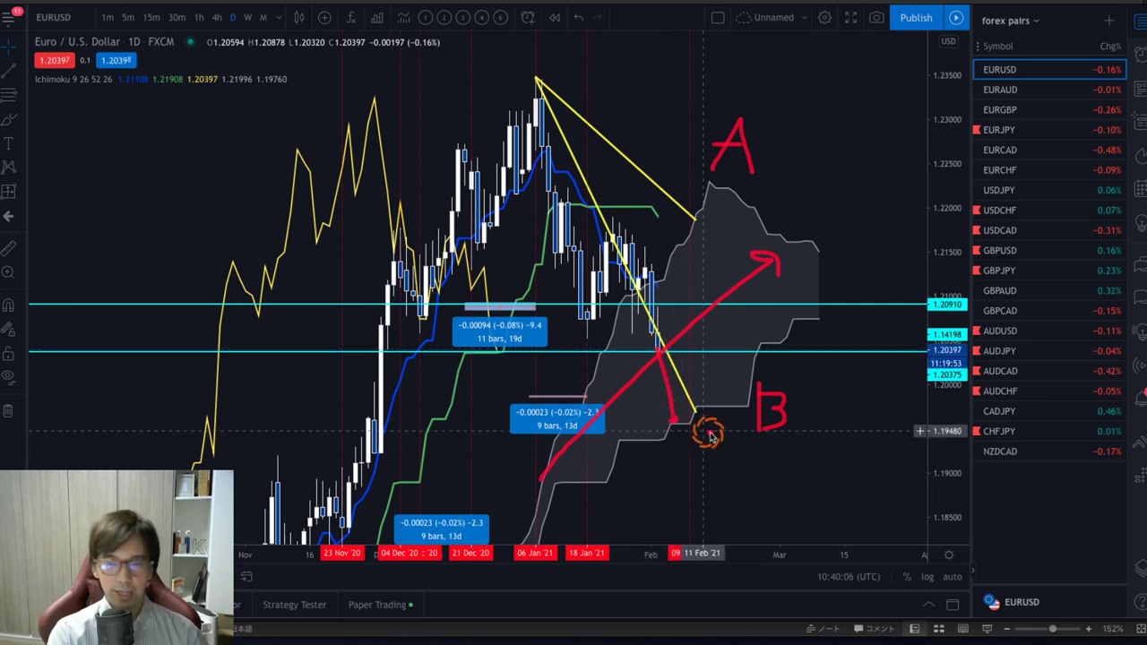
# - Clear the scenario sketches and add a horizontal level at 1.19563 at the lower trendline's end
pyautogui.press('Escape')
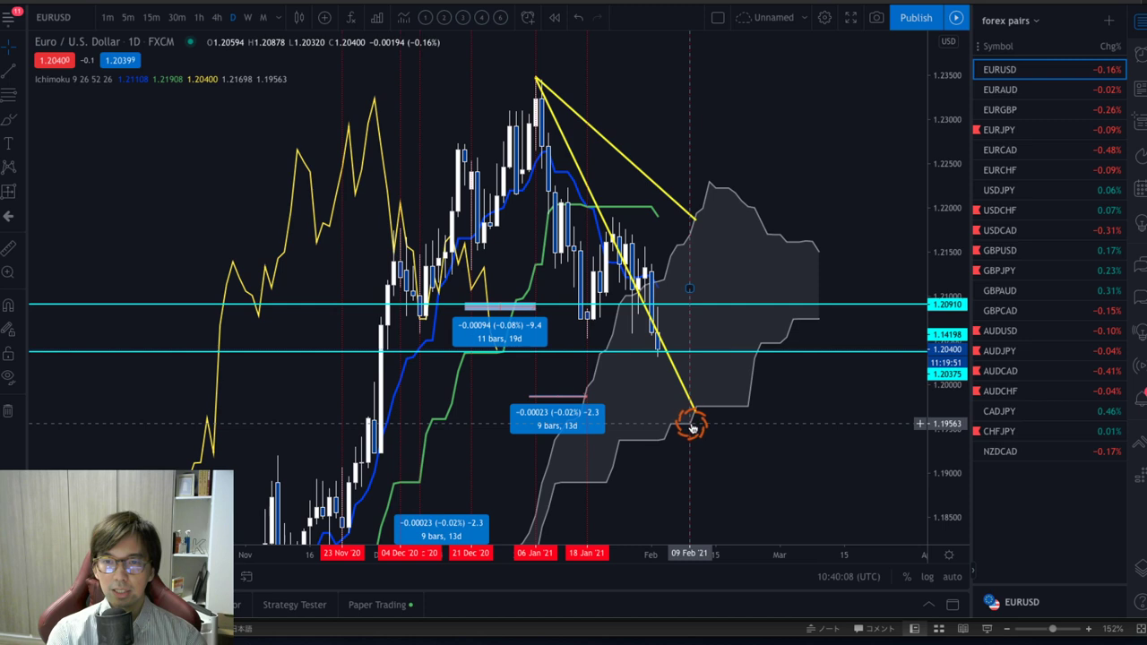
pyautogui.click(692, 425)
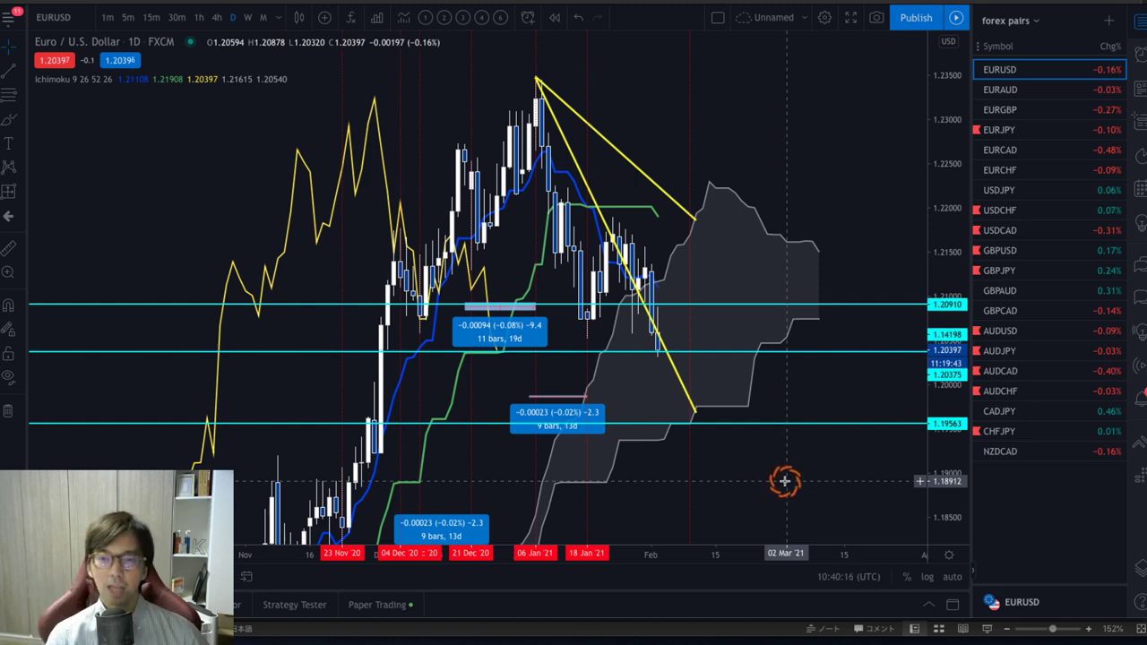
pyautogui.moveTo(663, 397)
pyautogui.mouseDown()
pyautogui.moveTo(674, 439)
pyautogui.moveTo(705, 463)
pyautogui.mouseUp()
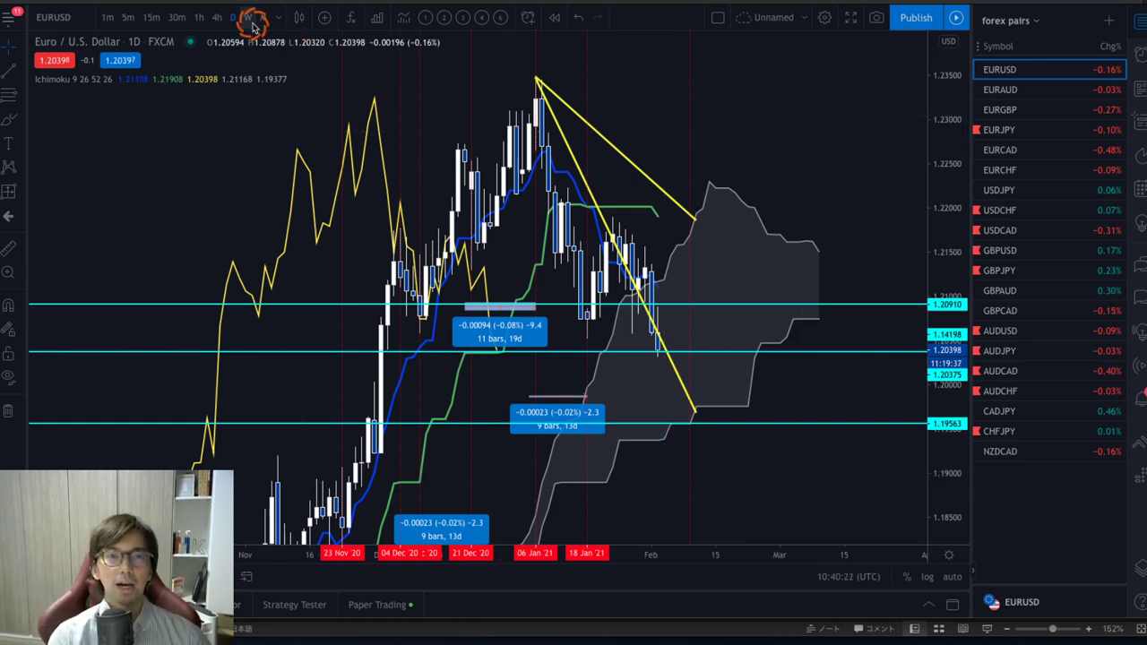
# - Switch to 4-hour and rescale the axes so the 1.19563 and 1.20910 levels fit
pyautogui.click(220, 18)
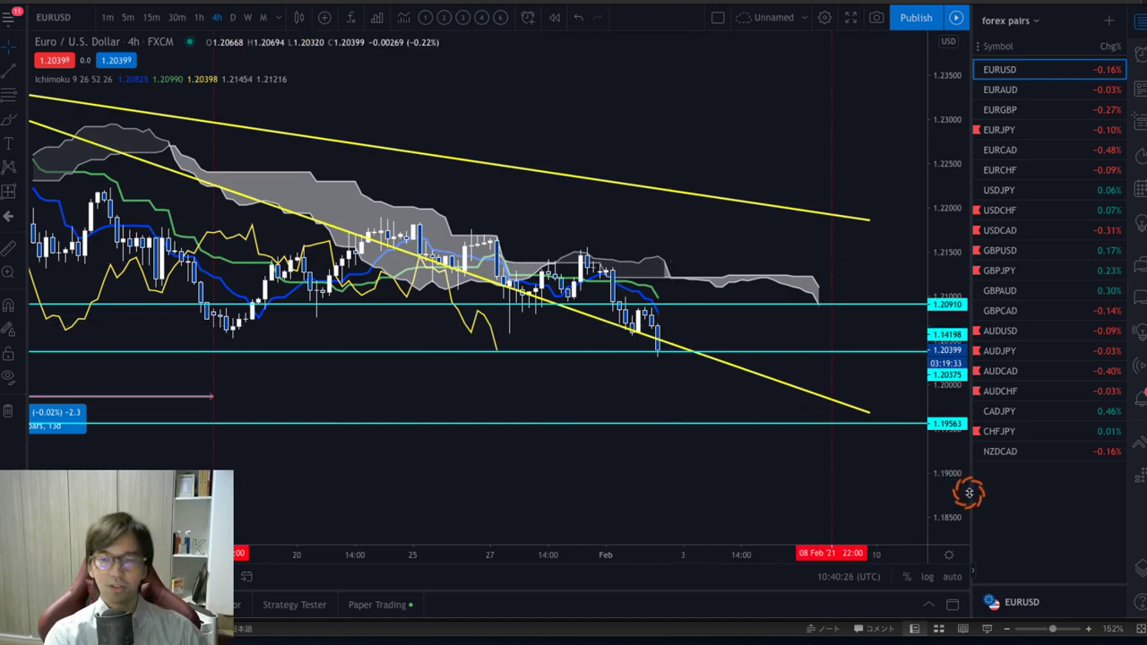
pyautogui.moveTo(969, 492); pyautogui.dragTo(882, 271)
pyautogui.moveTo(435, 559); pyautogui.dragTo(378, 551)
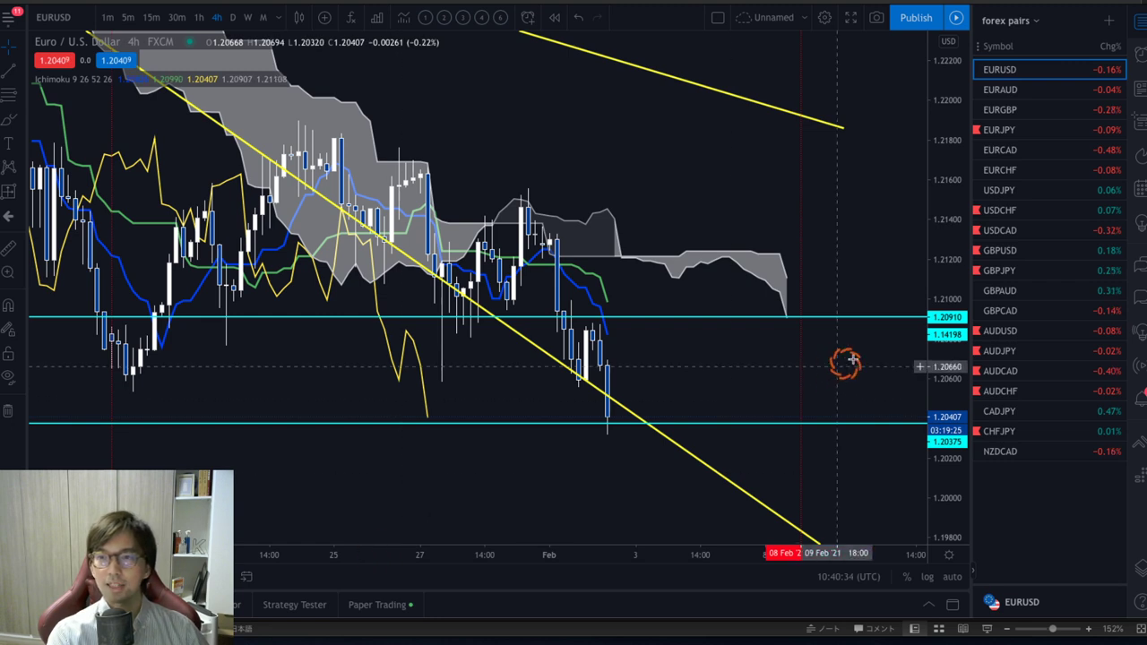
pyautogui.moveTo(947, 179); pyautogui.dragTo(870, 202)
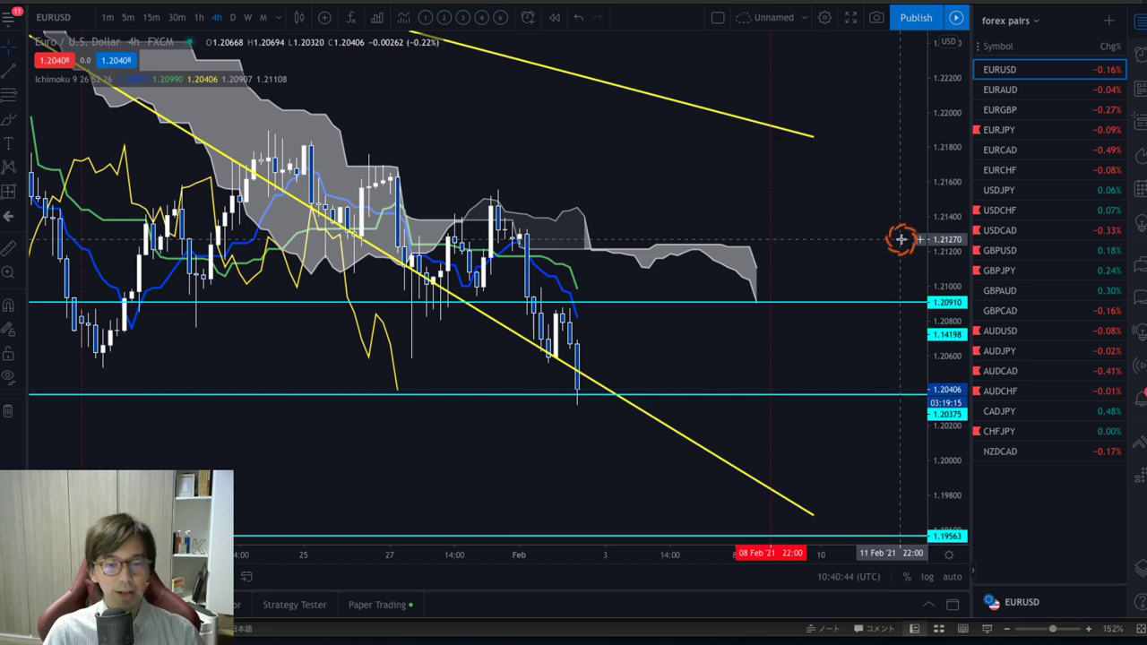
# - Return to the daily timeframe and compress the price scale to show more range
pyautogui.click(231, 16)
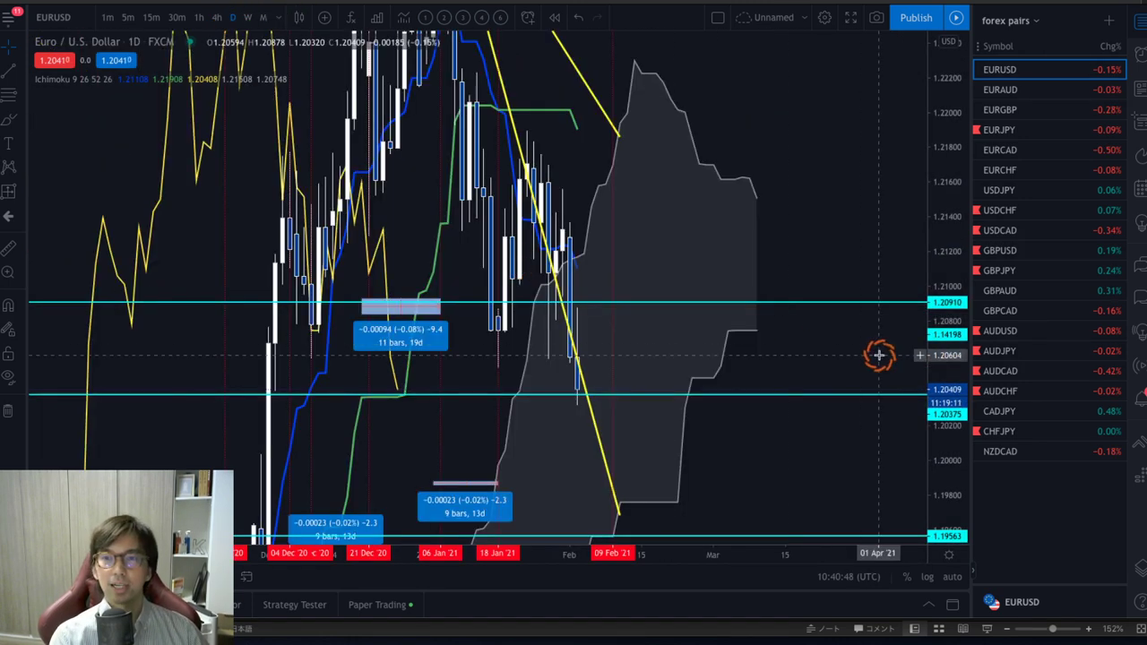
pyautogui.moveTo(950, 139); pyautogui.dragTo(948, 281)
pyautogui.moveTo(827, 251); pyautogui.dragTo(843, 259)
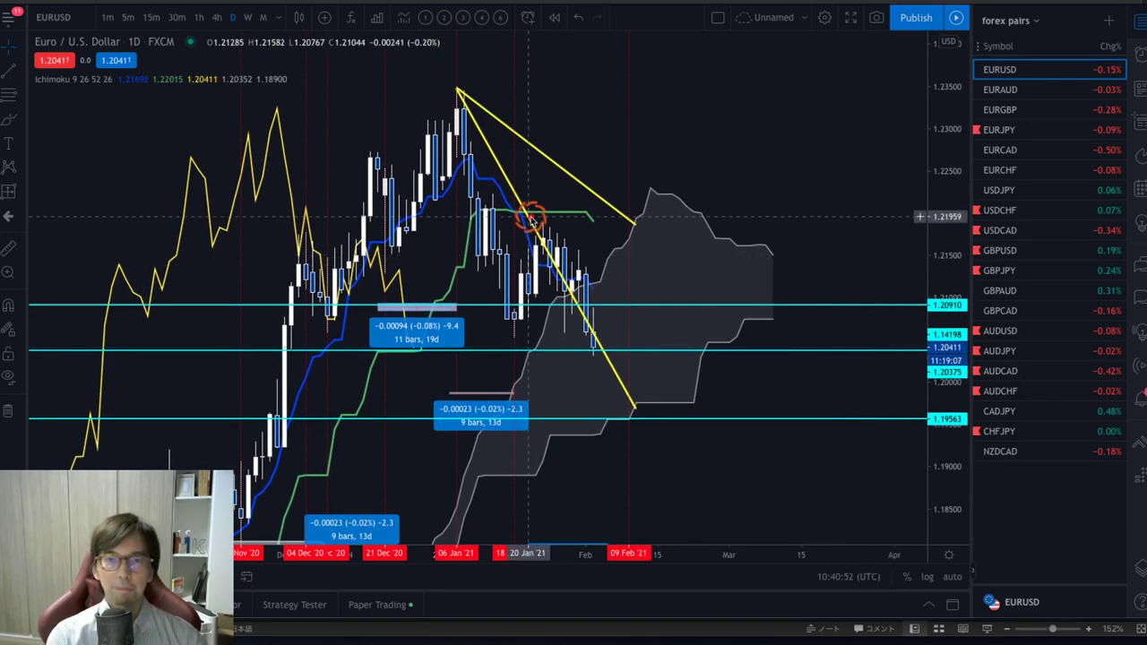
# - Circle two swing points in red, sketch drop and rebound arrows, then clear them
pyautogui.moveTo(510, 231)
pyautogui.mouseDown()
pyautogui.moveTo(504, 196)
pyautogui.moveTo(538, 235)
pyautogui.mouseUp()
pyautogui.moveTo(390, 294)
pyautogui.mouseDown()
pyautogui.moveTo(366, 288)
pyautogui.moveTo(400, 285)
pyautogui.moveTo(382, 301)
pyautogui.mouseUp()
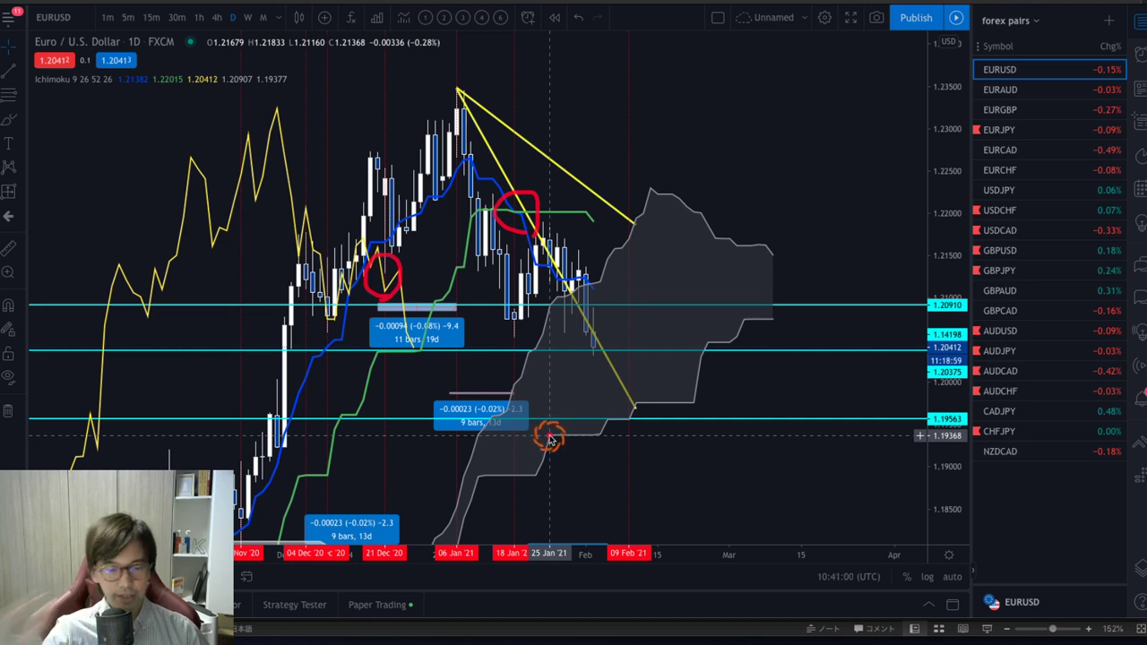
pyautogui.moveTo(593, 334)
pyautogui.mouseDown()
pyautogui.moveTo(599, 398)
pyautogui.moveTo(633, 447)
pyautogui.mouseUp()
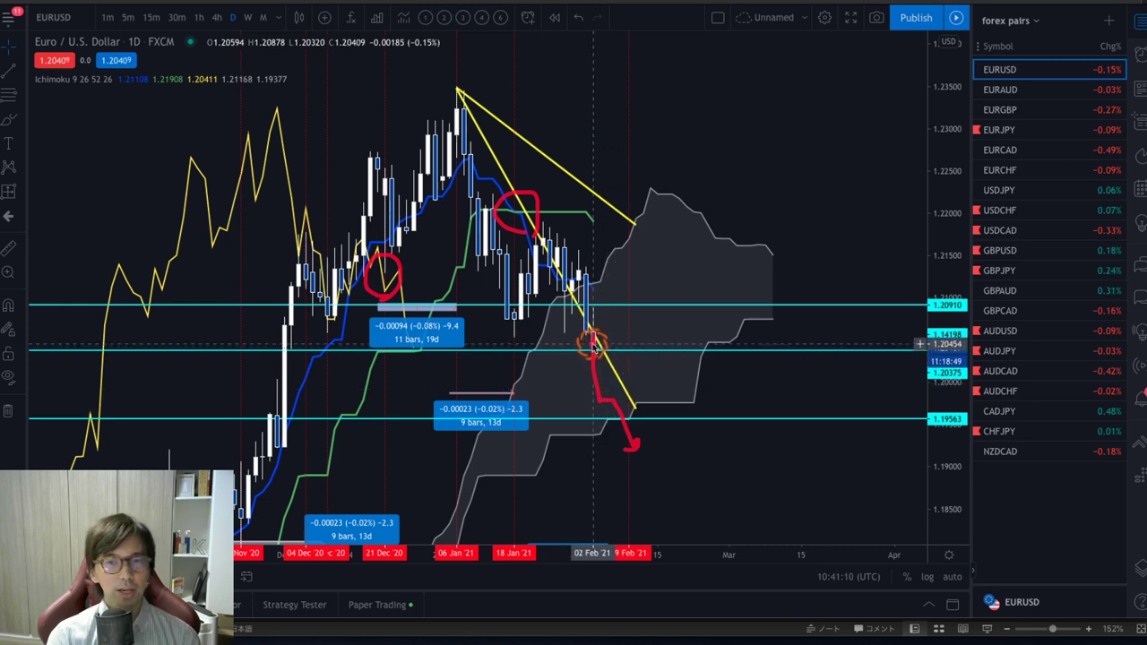
pyautogui.moveTo(594, 338); pyautogui.dragTo(617, 282)
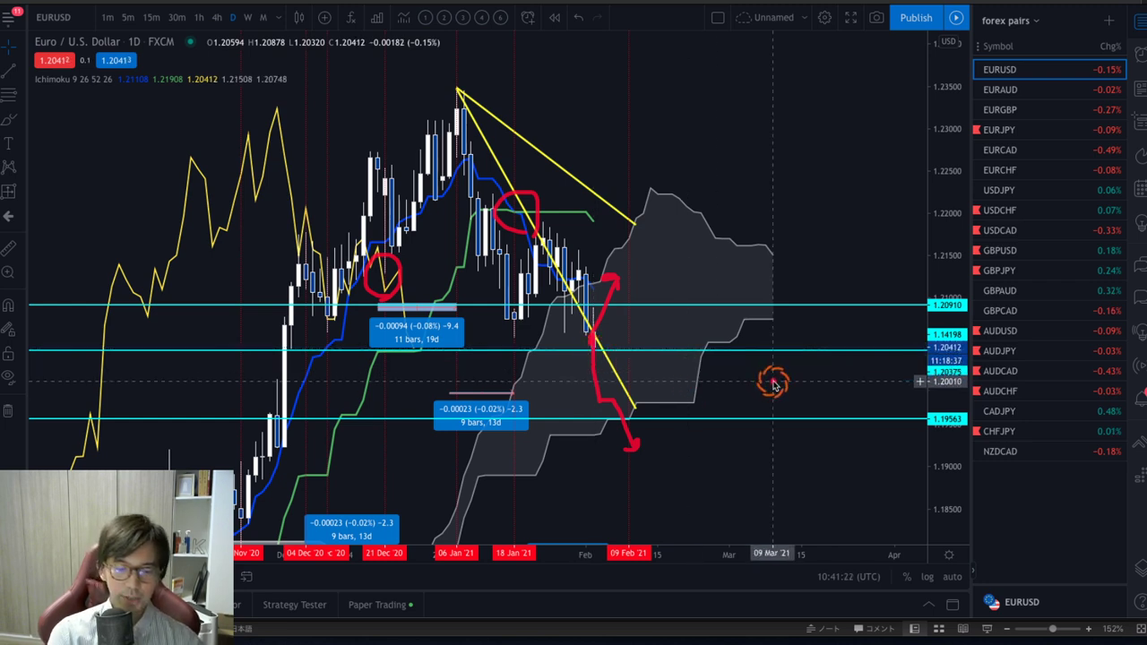
pyautogui.press('e')
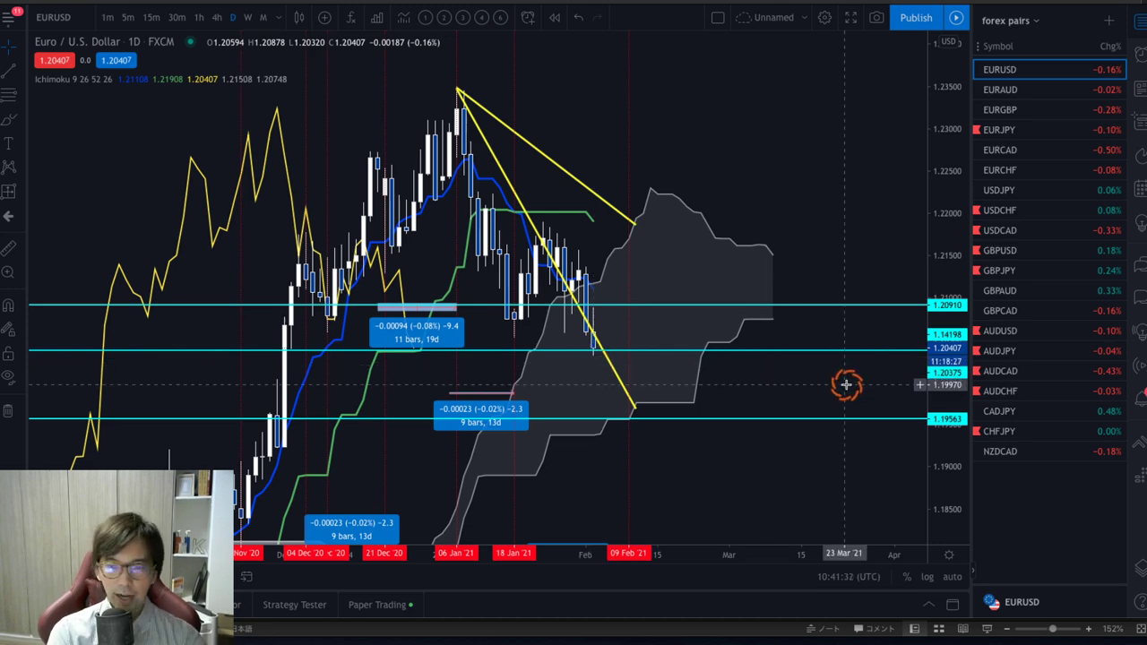
# - Widen the bars and draw three red arrows: across the cloud, toward the upper trendline, beside the candles
pyautogui.moveTo(737, 553); pyautogui.dragTo(738, 500)
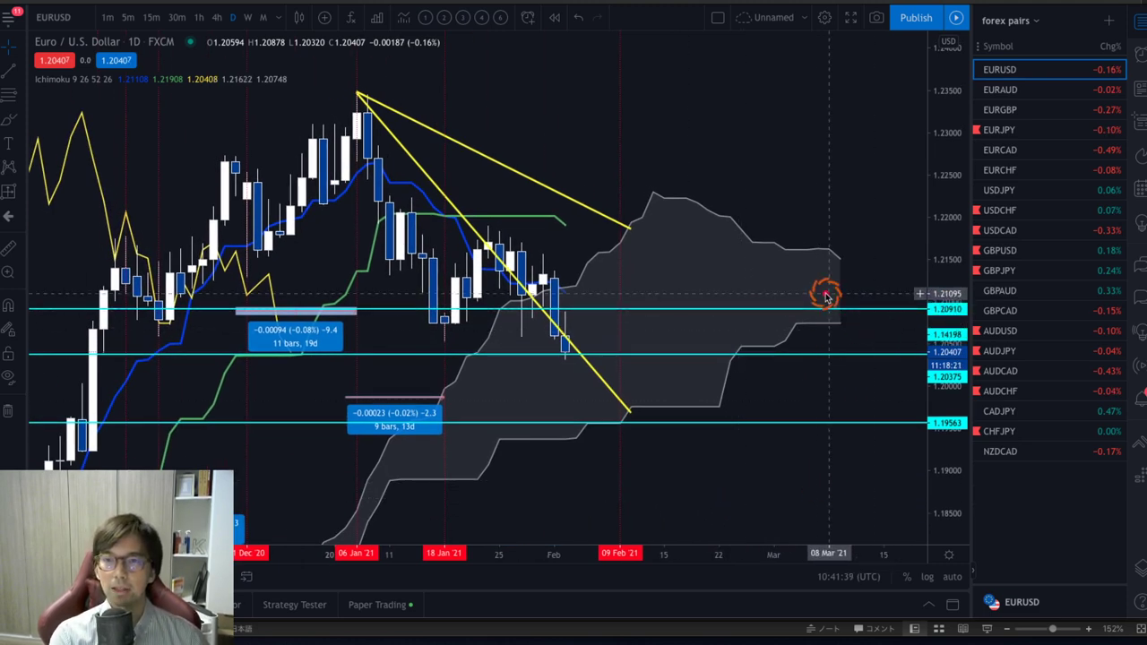
pyautogui.click(775, 289)
pyautogui.click(875, 288)
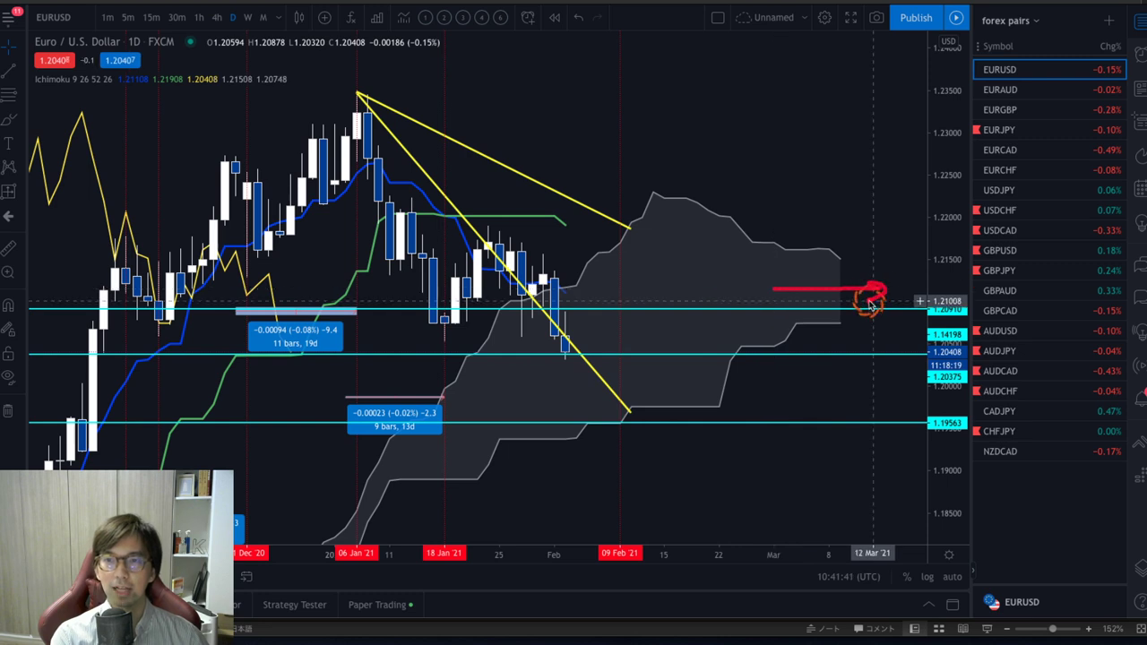
pyautogui.click(563, 184)
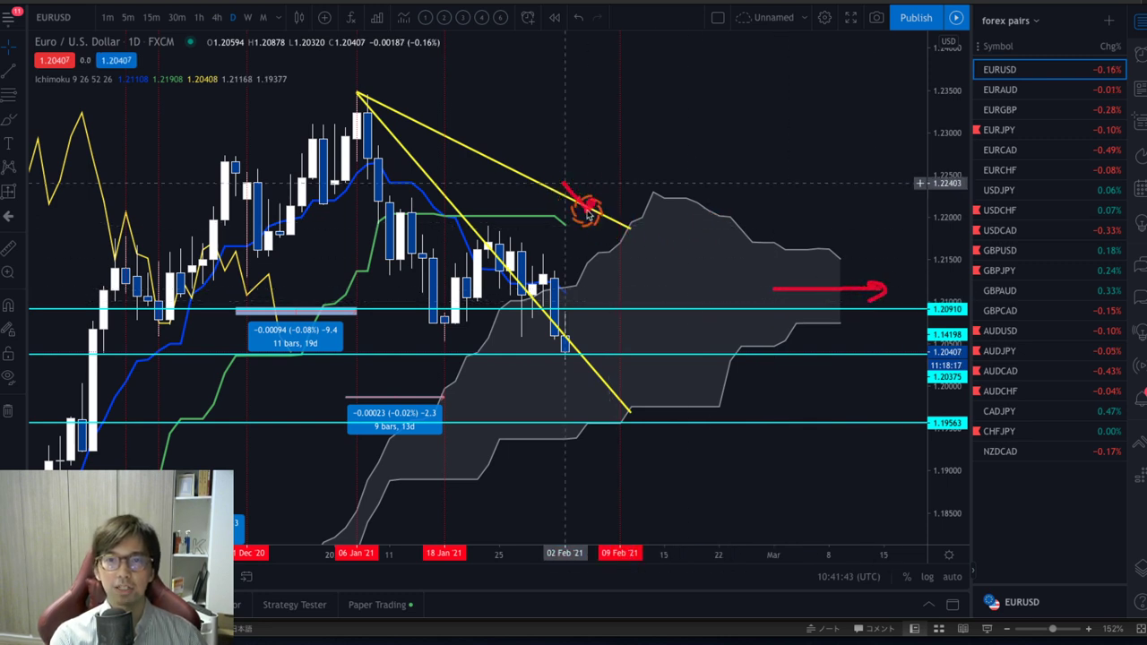
pyautogui.click(589, 208)
pyautogui.click(559, 264)
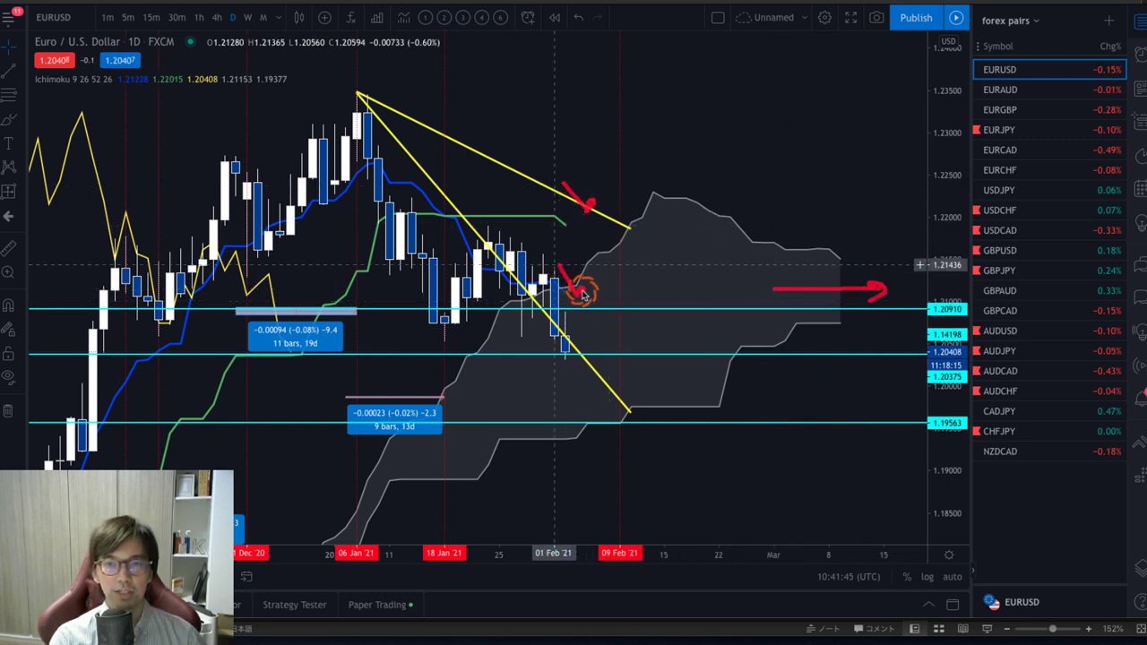
pyautogui.click(581, 296)
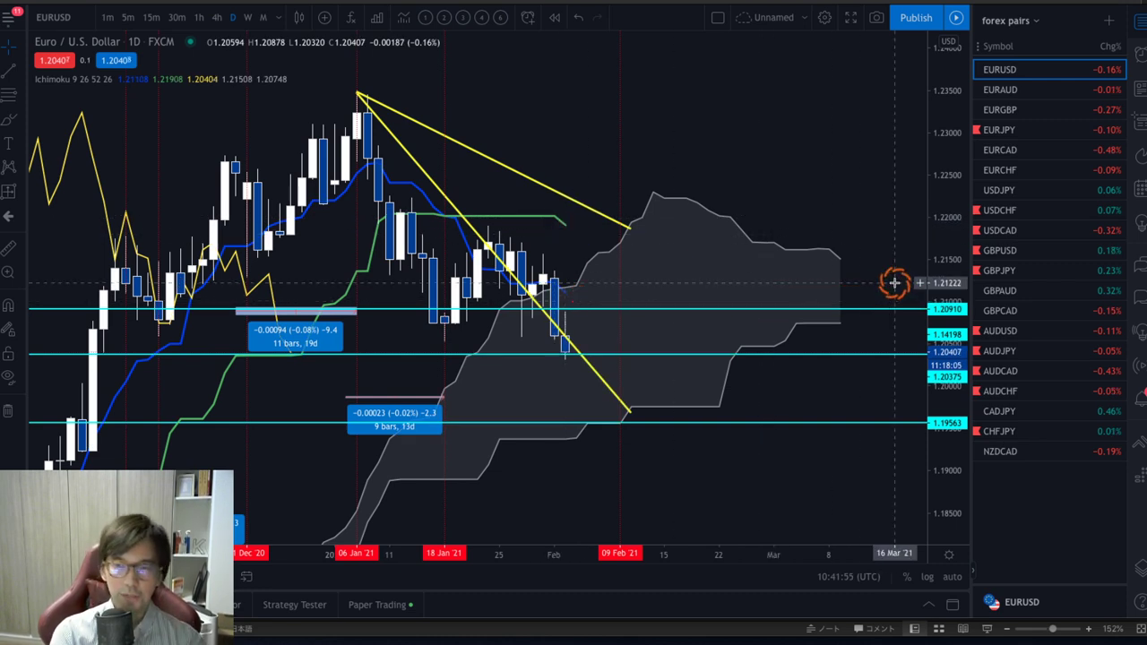
# - Sketch red drop scenarios from the cloud's edge and last candle, plus a horizontal line across the cloud
pyautogui.moveTo(834, 255); pyautogui.dragTo(914, 379)
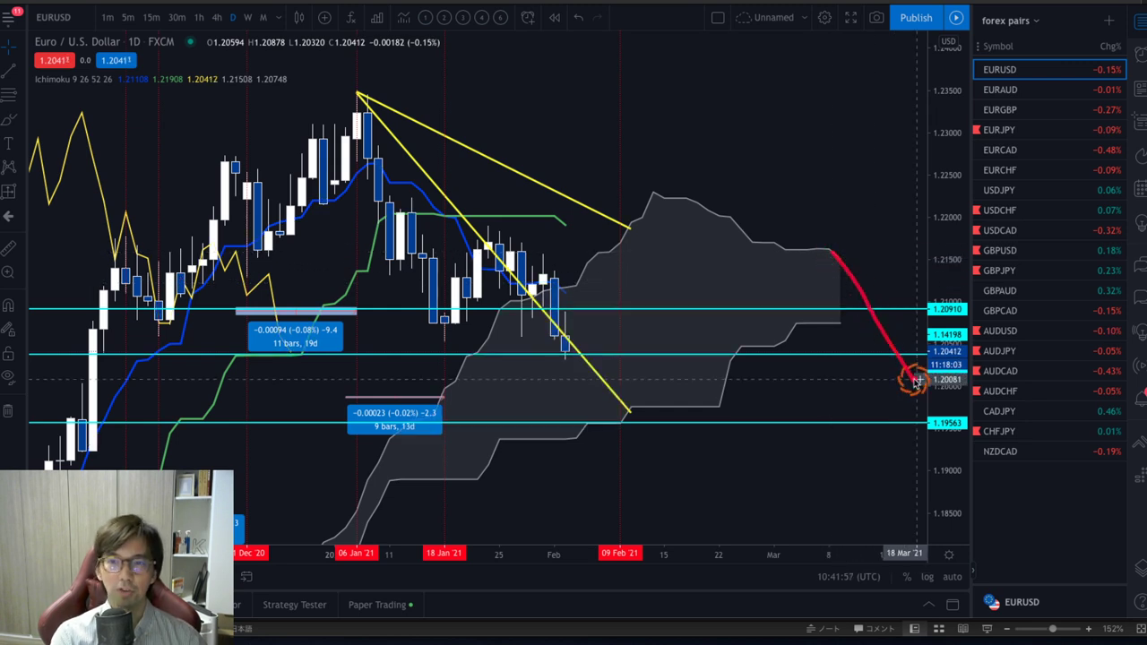
pyautogui.moveTo(817, 323); pyautogui.dragTo(925, 322)
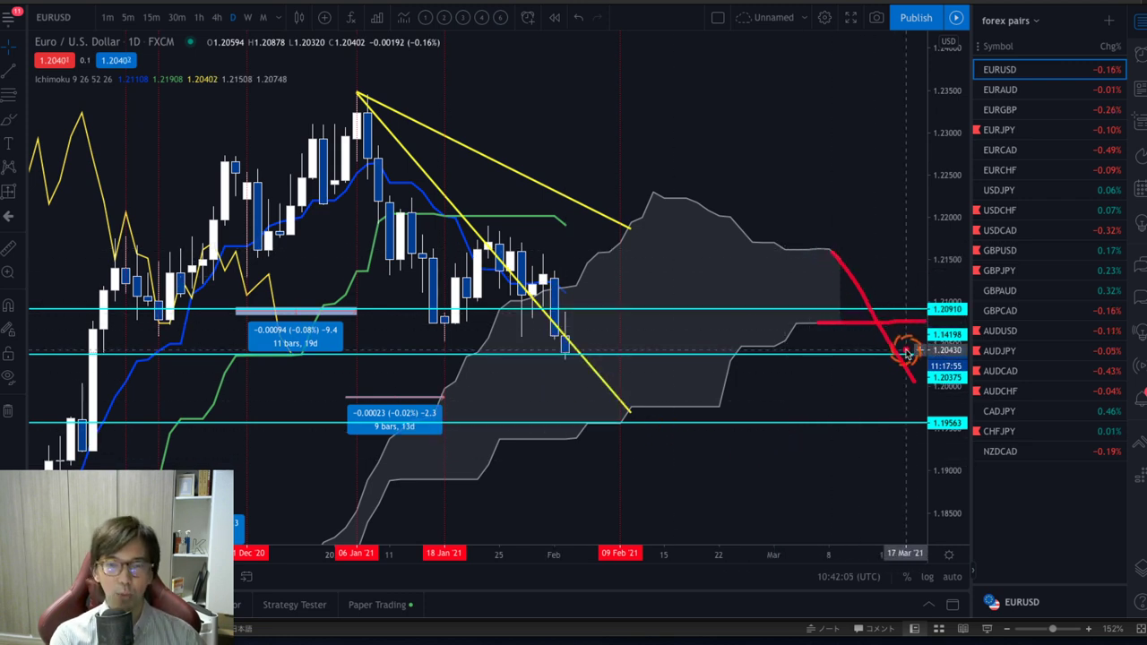
pyautogui.moveTo(565, 353)
pyautogui.mouseDown()
pyautogui.moveTo(630, 453)
pyautogui.moveTo(622, 459)
pyautogui.mouseUp()
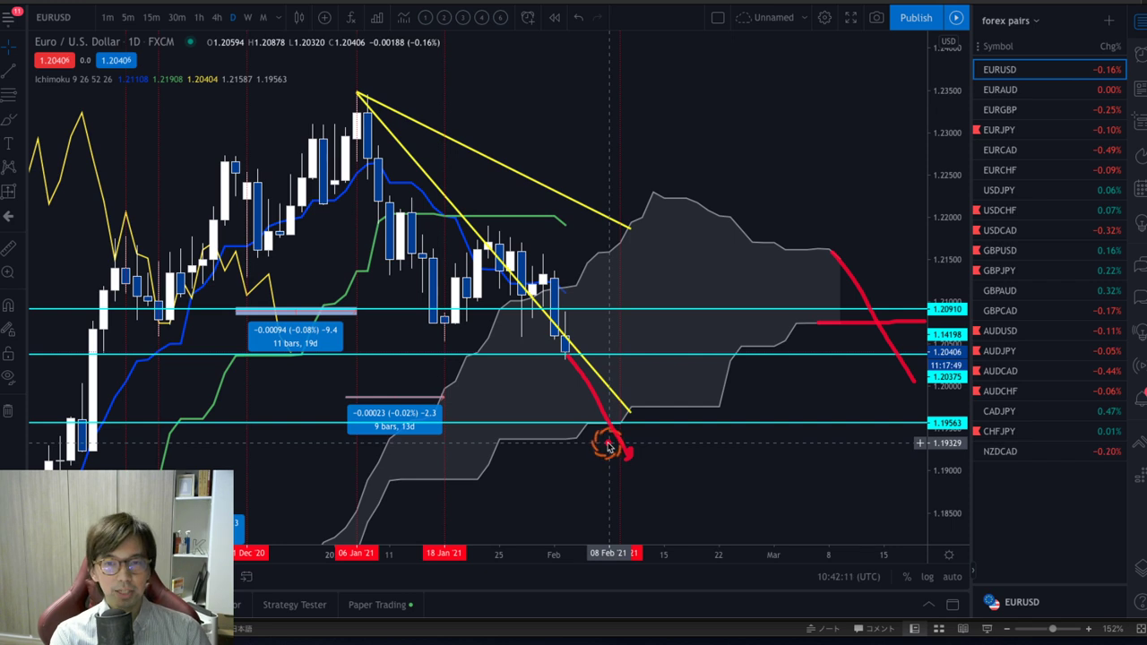
pyautogui.moveTo(592, 440)
pyautogui.mouseDown()
pyautogui.moveTo(645, 440)
pyautogui.moveTo(671, 422)
pyautogui.moveTo(661, 463)
pyautogui.mouseUp()
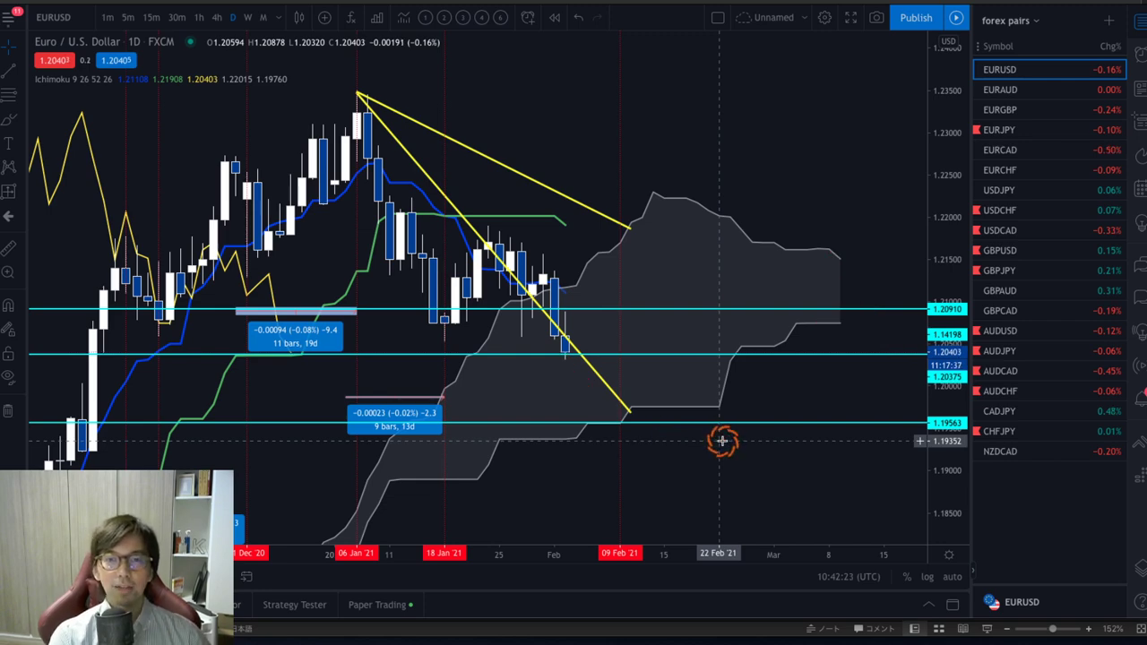
# - Circle the 9 bars, 13d measurement and trace the January-peak decline in red, then clear the marks
pyautogui.moveTo(748, 179); pyautogui.dragTo(810, 195)
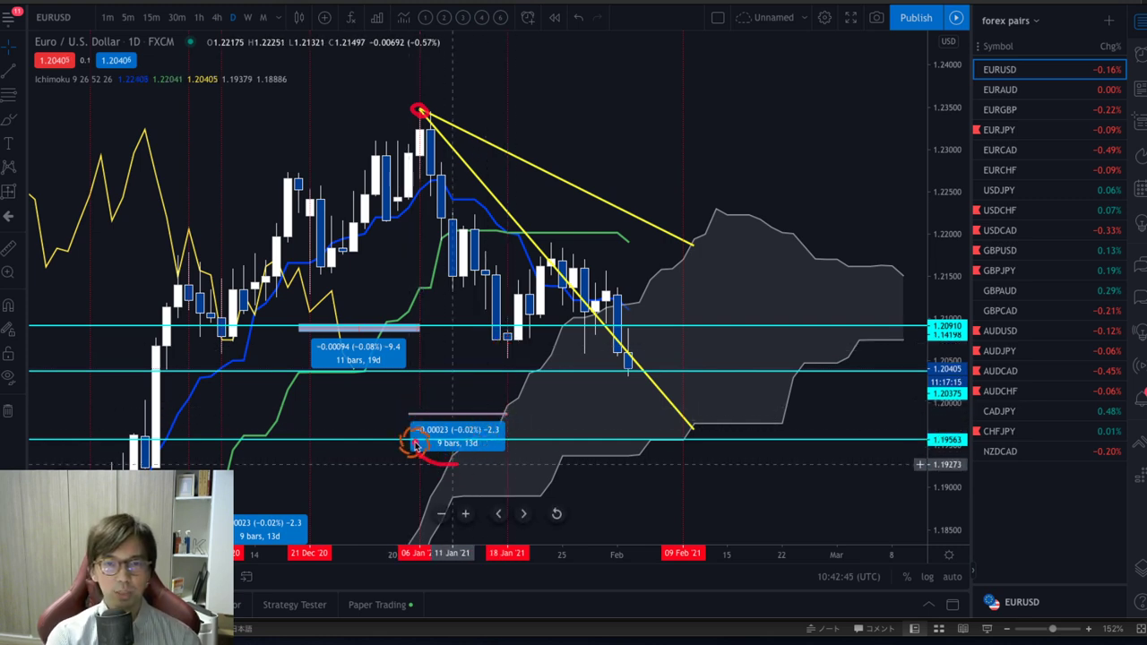
pyautogui.moveTo(465, 428); pyautogui.dragTo(485, 460)
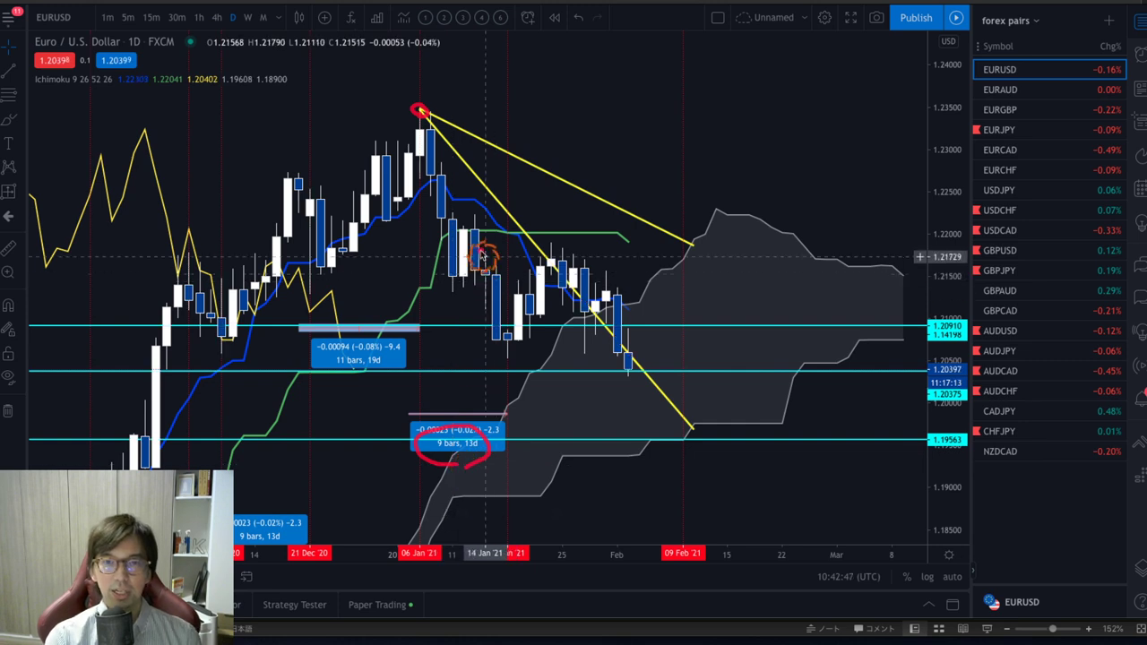
pyautogui.moveTo(418, 113)
pyautogui.mouseDown()
pyautogui.moveTo(504, 355)
pyautogui.moveTo(539, 302)
pyautogui.moveTo(531, 327)
pyautogui.moveTo(510, 357)
pyautogui.moveTo(550, 261)
pyautogui.moveTo(650, 413)
pyautogui.moveTo(624, 429)
pyautogui.mouseUp()
pyautogui.click(993, 581)
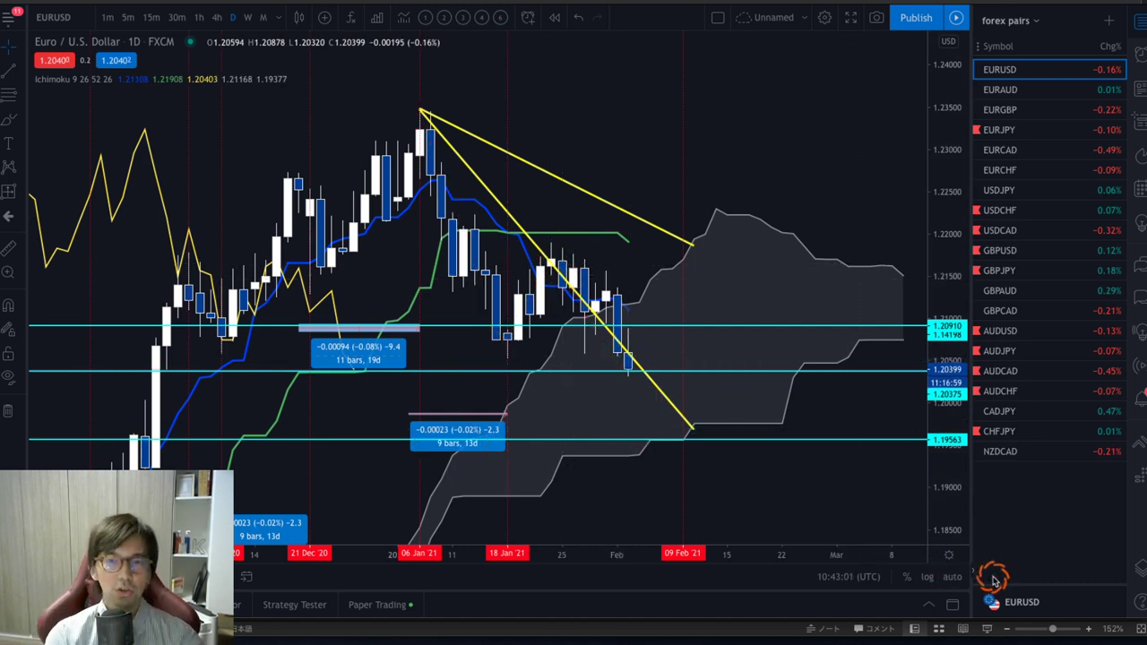
# - Measure a 9 bars, 13d date range starting at the steep yellow trendline's touch
pyautogui.click(8, 194)
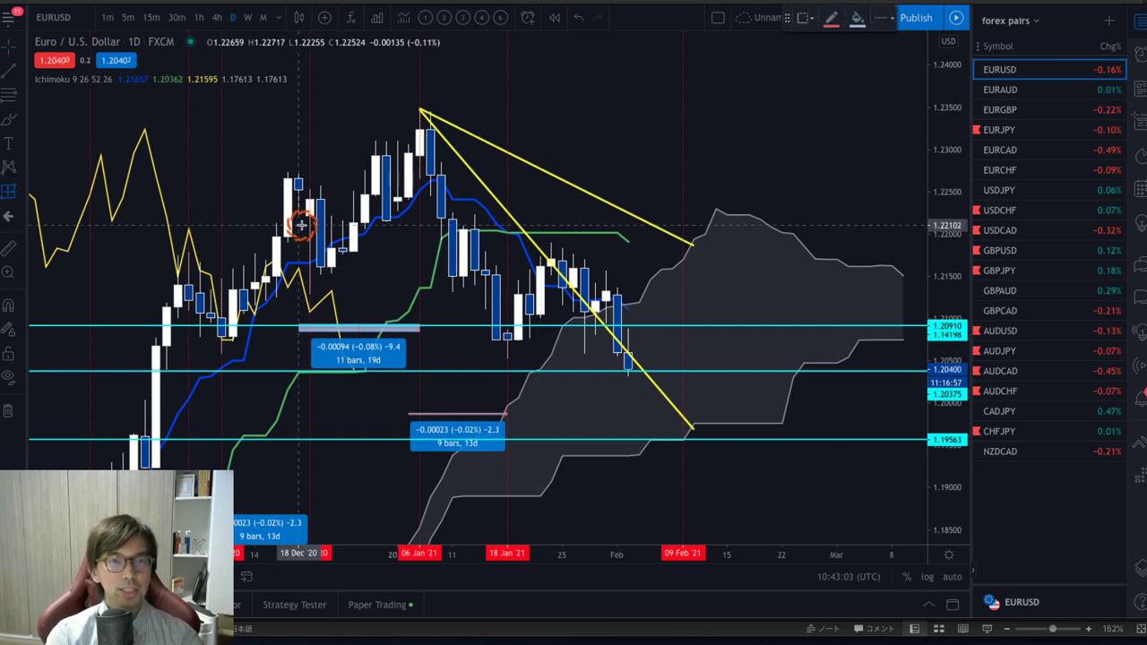
pyautogui.click(553, 263)
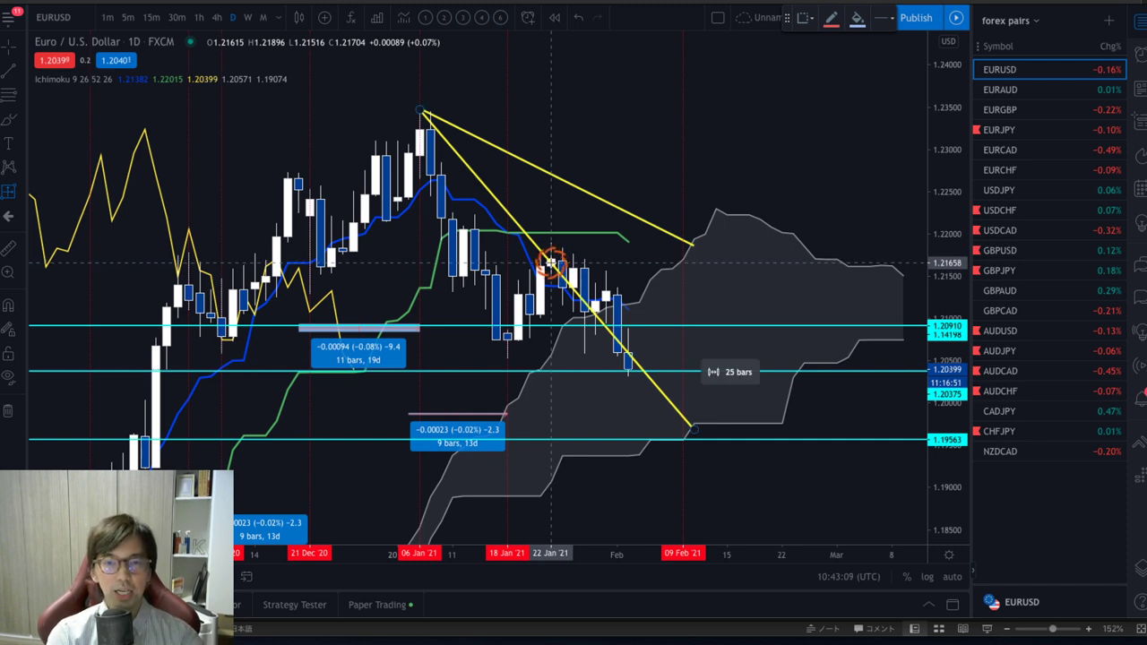
pyautogui.click(540, 209)
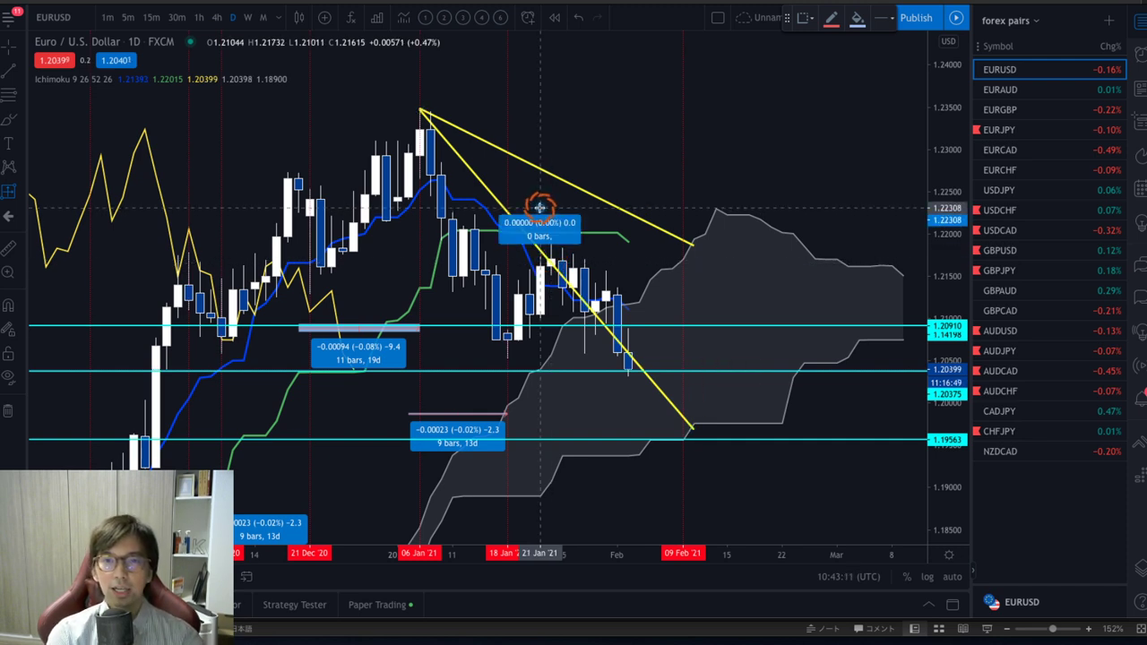
pyautogui.click(637, 212)
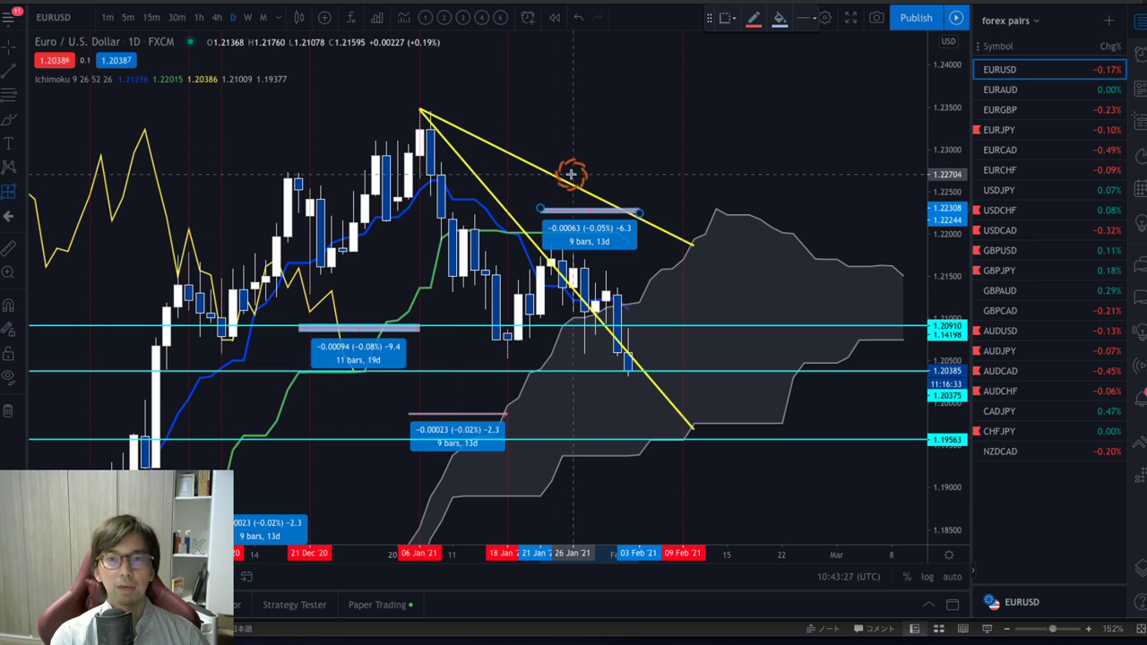
# - Measure 17 bars, 25d from the trendline to the cloud peak, then delete a sketched red arrow
pyautogui.moveTo(541, 188); pyautogui.dragTo(728, 190)
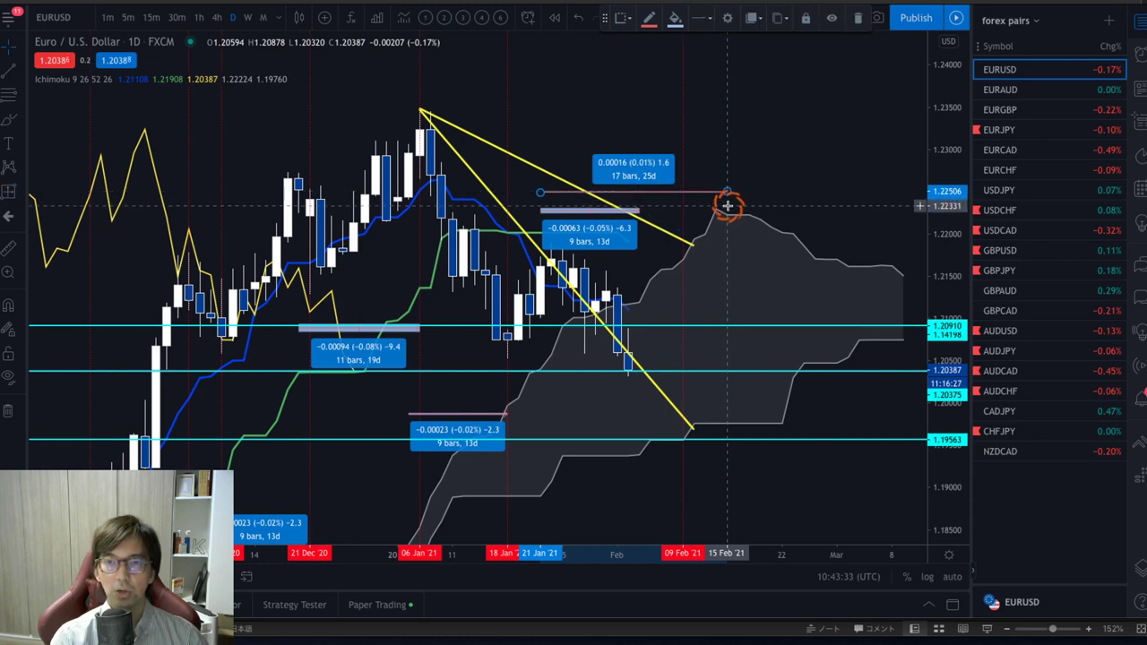
pyautogui.moveTo(615, 347)
pyautogui.mouseDown()
pyautogui.moveTo(705, 487)
pyautogui.moveTo(717, 481)
pyautogui.mouseUp()
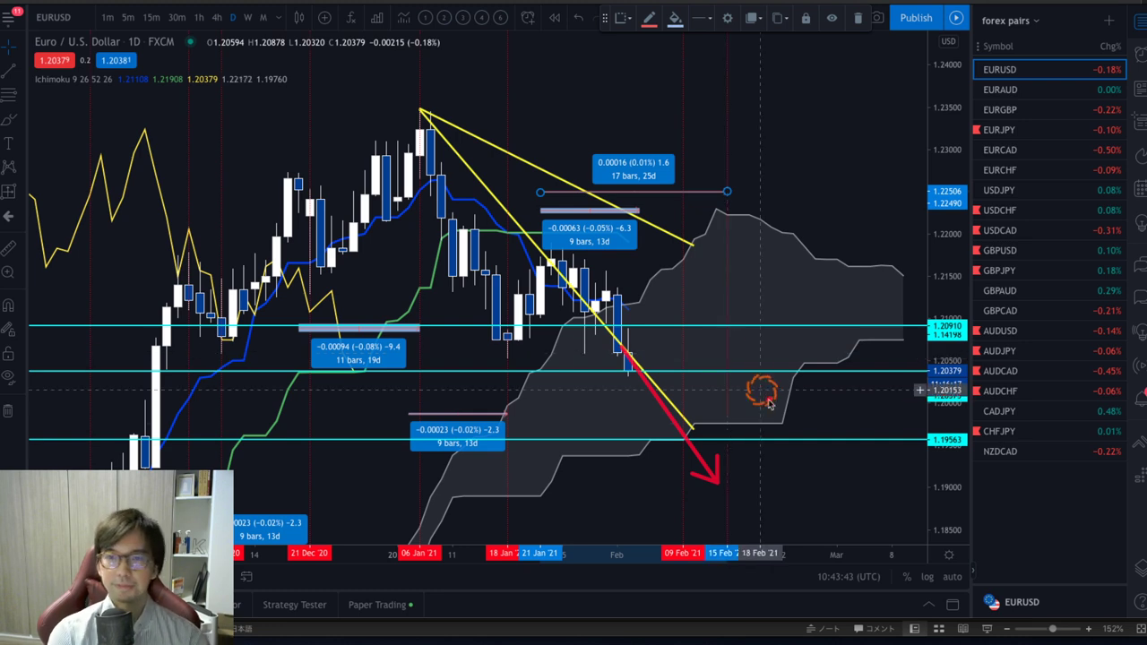
pyautogui.press('Delete')
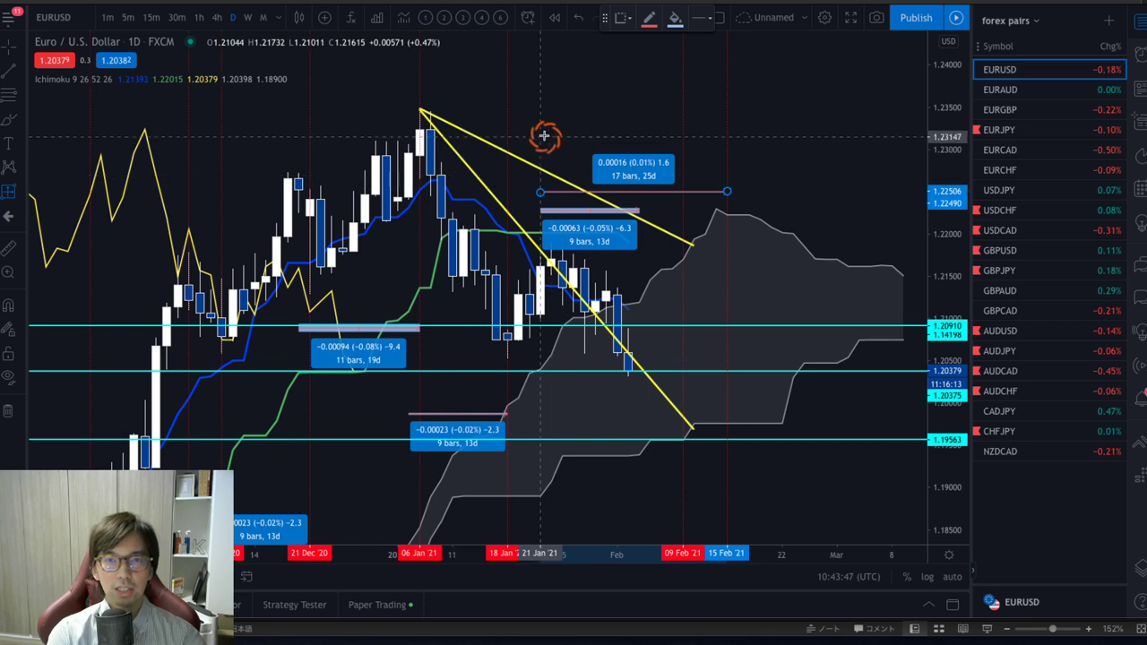
# - Measure a 26-bar, 36-day range above the highs, mark low support in red, then switch to 4h
pyautogui.moveTo(542, 131); pyautogui.dragTo(825, 125)
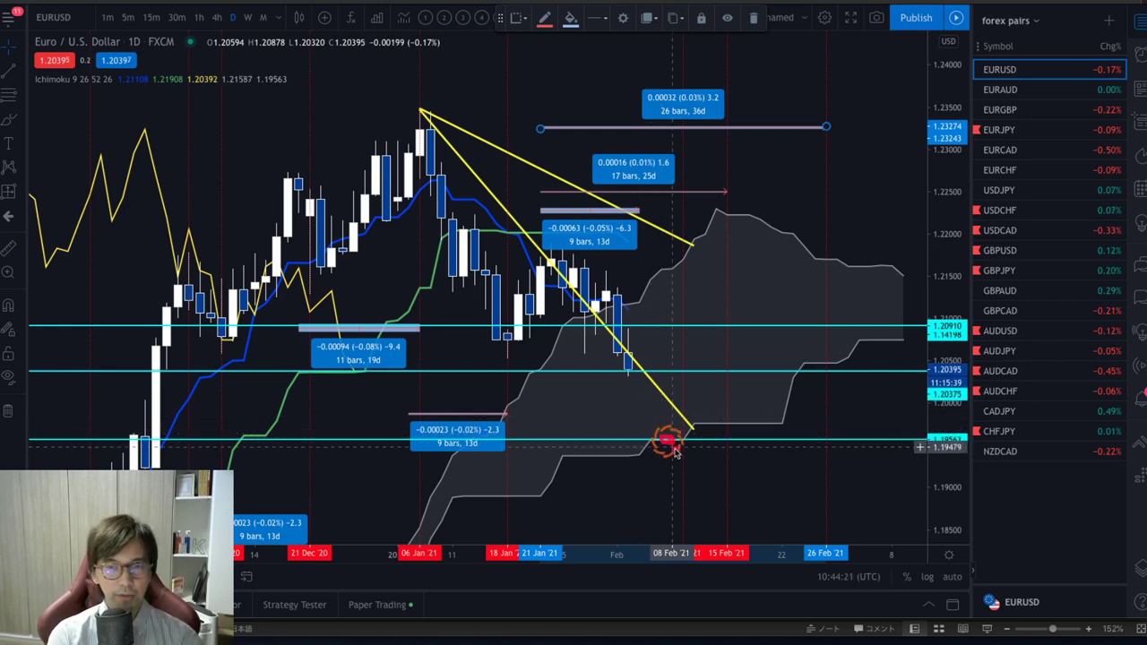
pyautogui.moveTo(661, 428)
pyautogui.mouseDown()
pyautogui.moveTo(684, 469)
pyautogui.moveTo(744, 521)
pyautogui.mouseUp()
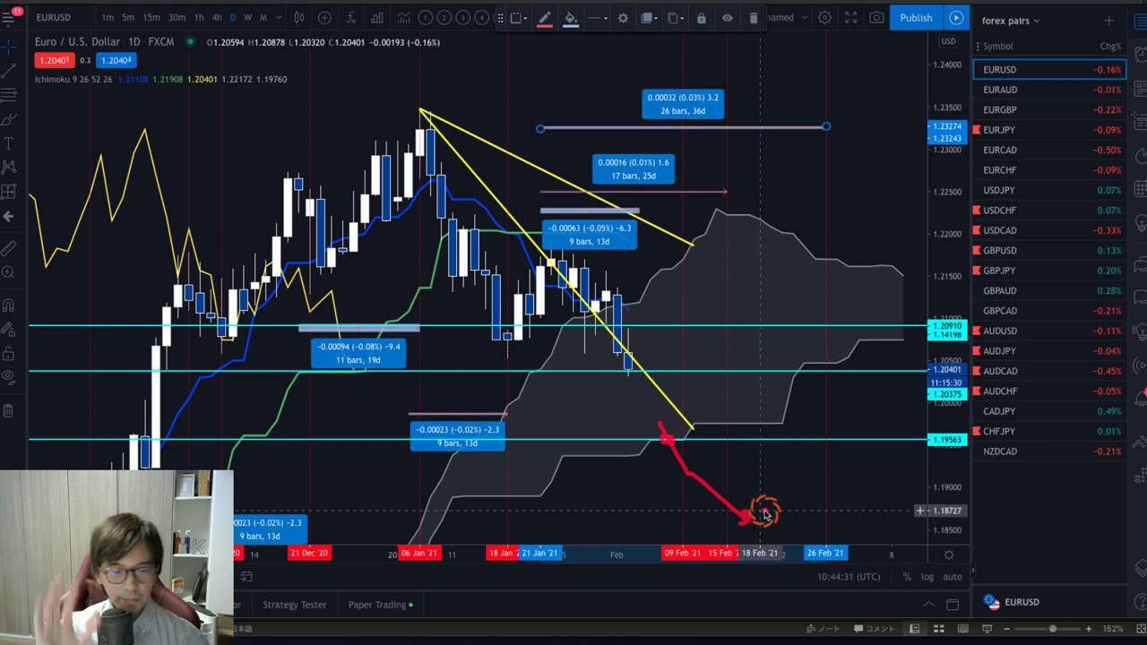
pyautogui.click(216, 17)
# - Hide all saved drawings and rescale the 4h chart around the recent candles
pyautogui.click(8, 376)
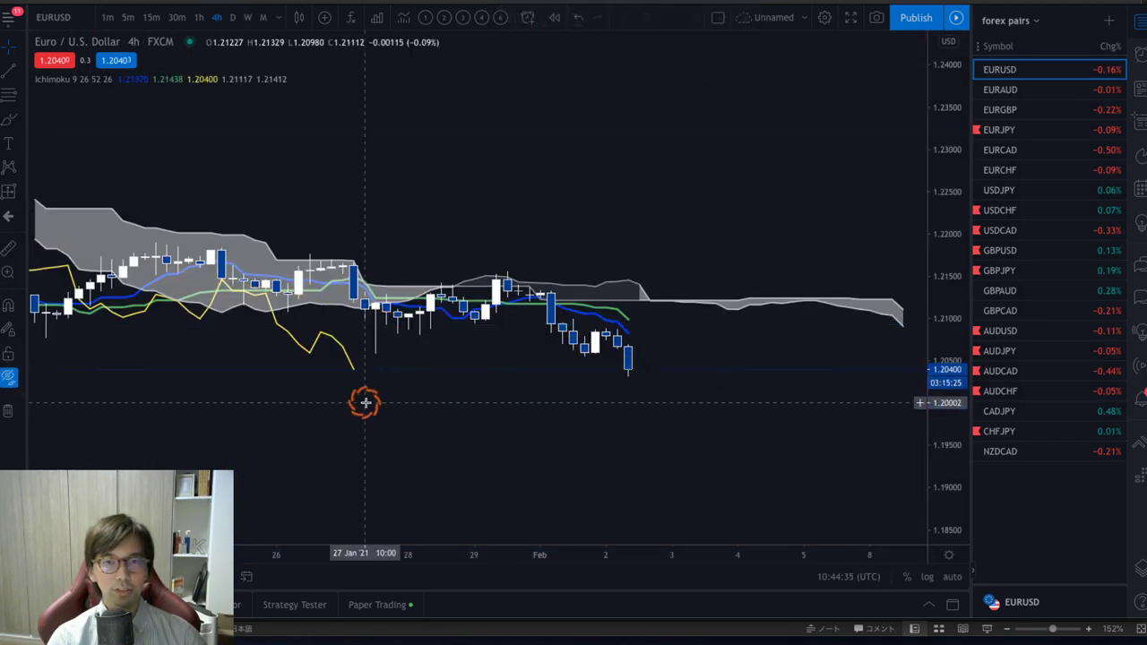
pyautogui.moveTo(953, 479); pyautogui.dragTo(963, 253)
pyautogui.moveTo(877, 232); pyautogui.dragTo(817, 215)
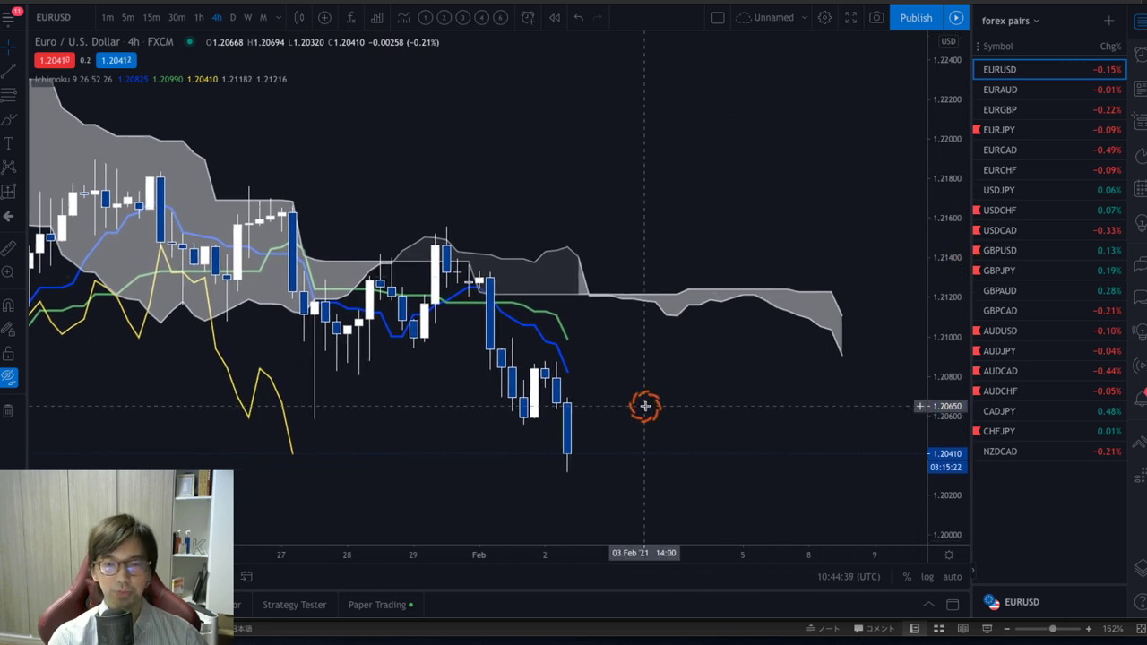
pyautogui.moveTo(296, 555); pyautogui.dragTo(461, 548)
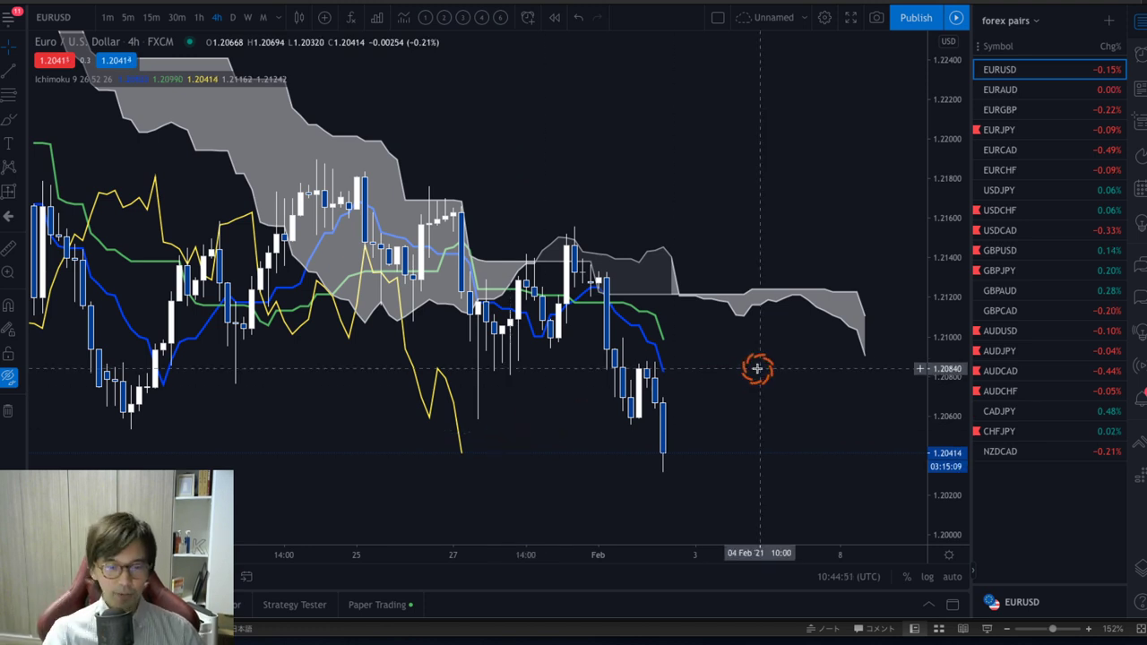
pyautogui.moveTo(753, 368); pyautogui.dragTo(668, 355)
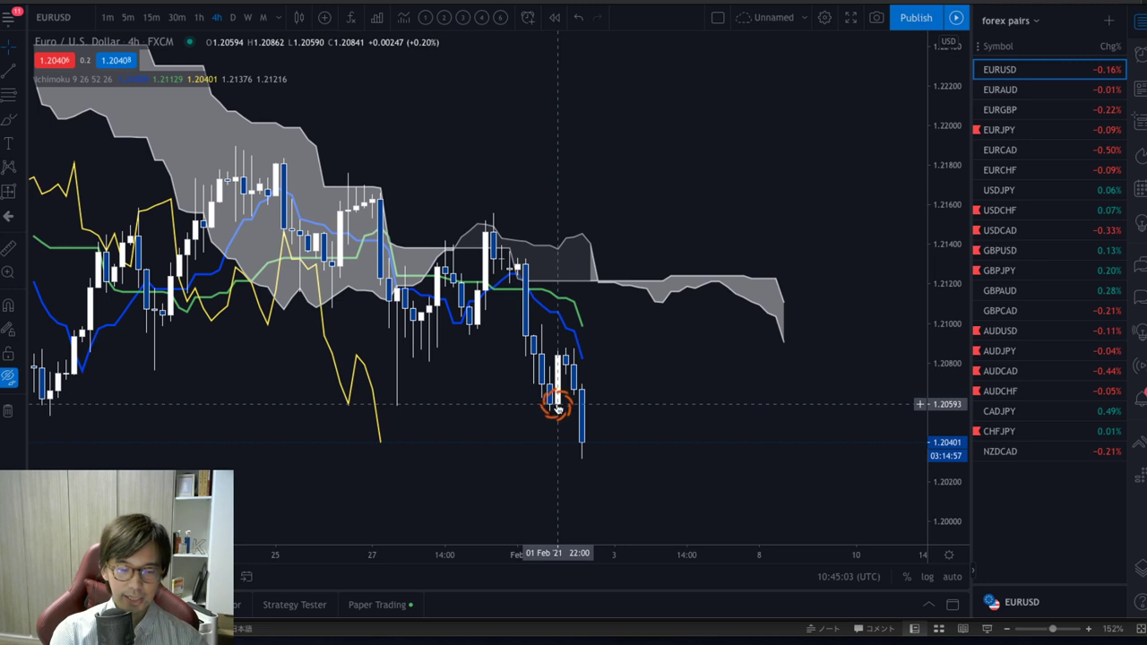
# - Sketch a red falling arrow from the 29 Jan high with a bounce and level line
pyautogui.moveTo(495, 267)
pyautogui.mouseDown()
pyautogui.moveTo(540, 406)
pyautogui.moveTo(568, 355)
pyautogui.moveTo(594, 454)
pyautogui.mouseUp()
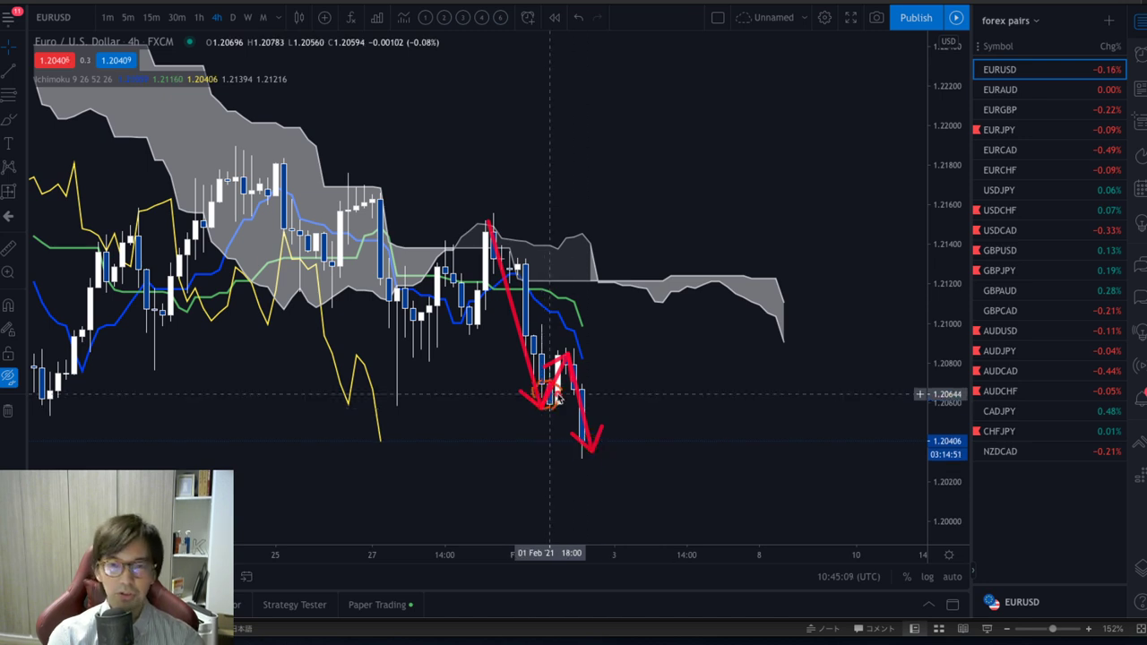
pyautogui.moveTo(520, 410); pyautogui.dragTo(622, 412)
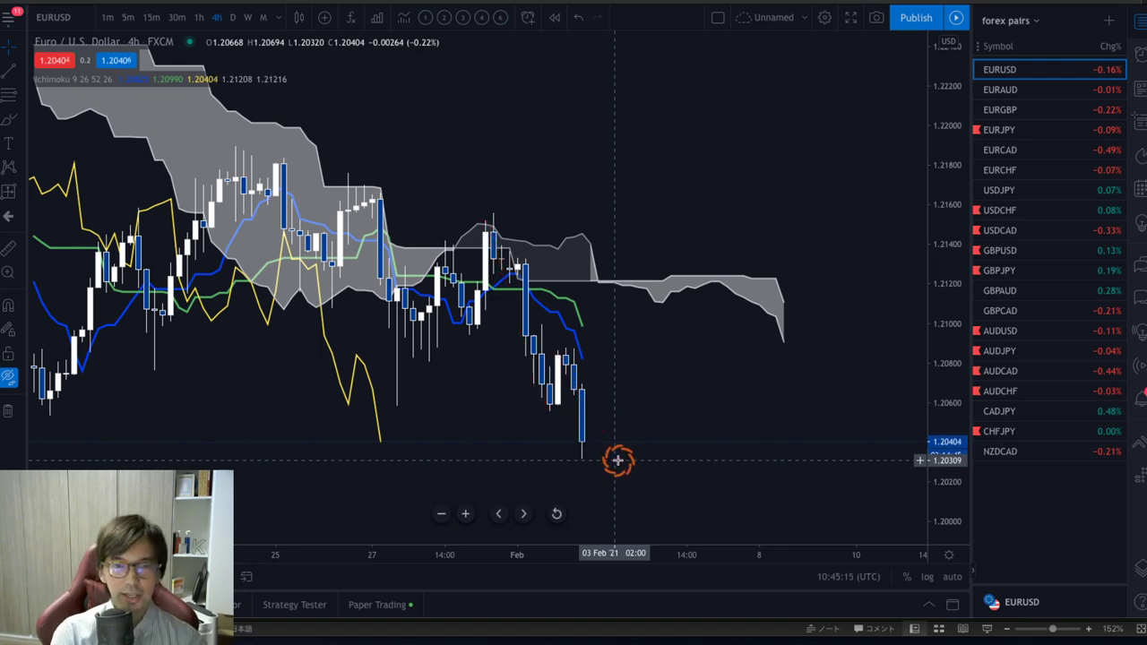
pyautogui.moveTo(417, 558)
pyautogui.mouseDown()
pyautogui.moveTo(374, 554)
pyautogui.moveTo(491, 563)
pyautogui.mouseUp()
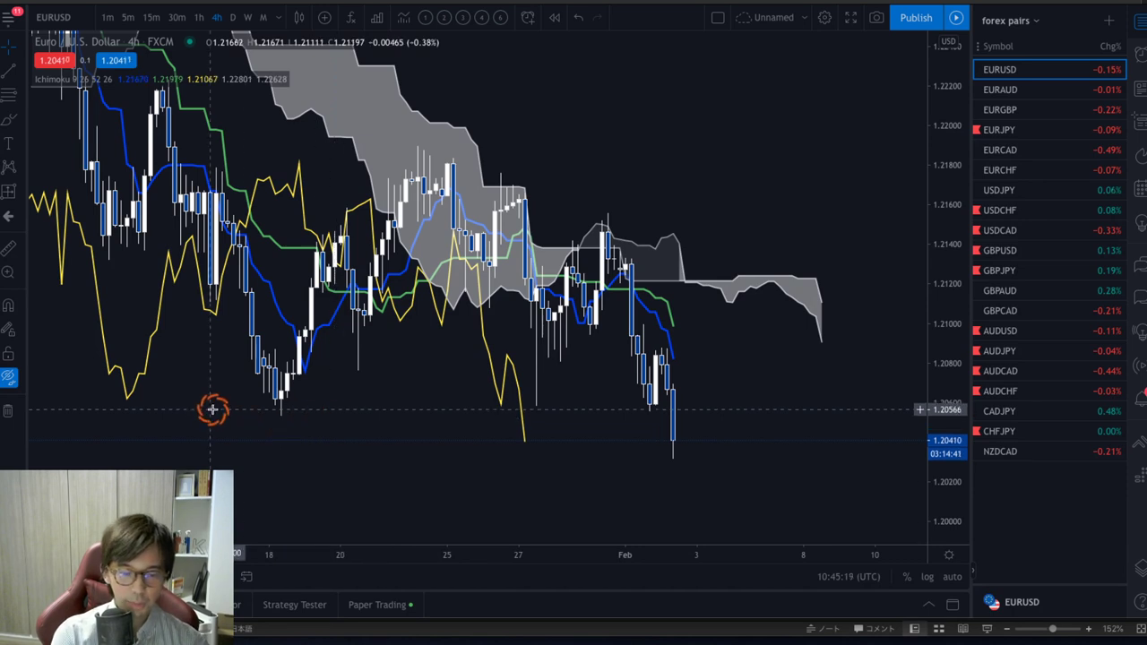
# - Sketch a red support line near 1.2053 with a rebound arrow, then erase it
pyautogui.moveTo(205, 415); pyautogui.dragTo(807, 418)
pyautogui.moveTo(674, 414); pyautogui.dragTo(728, 339)
pyautogui.click(755, 491)
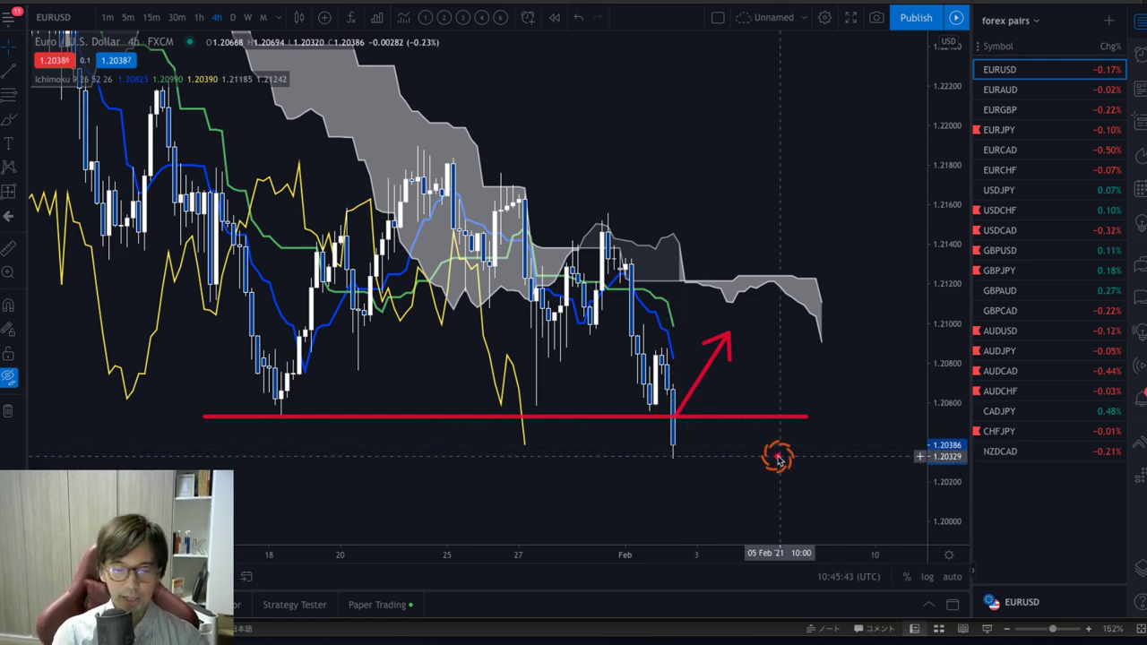
pyautogui.hotkey('ctrl', 'alt', 'h')
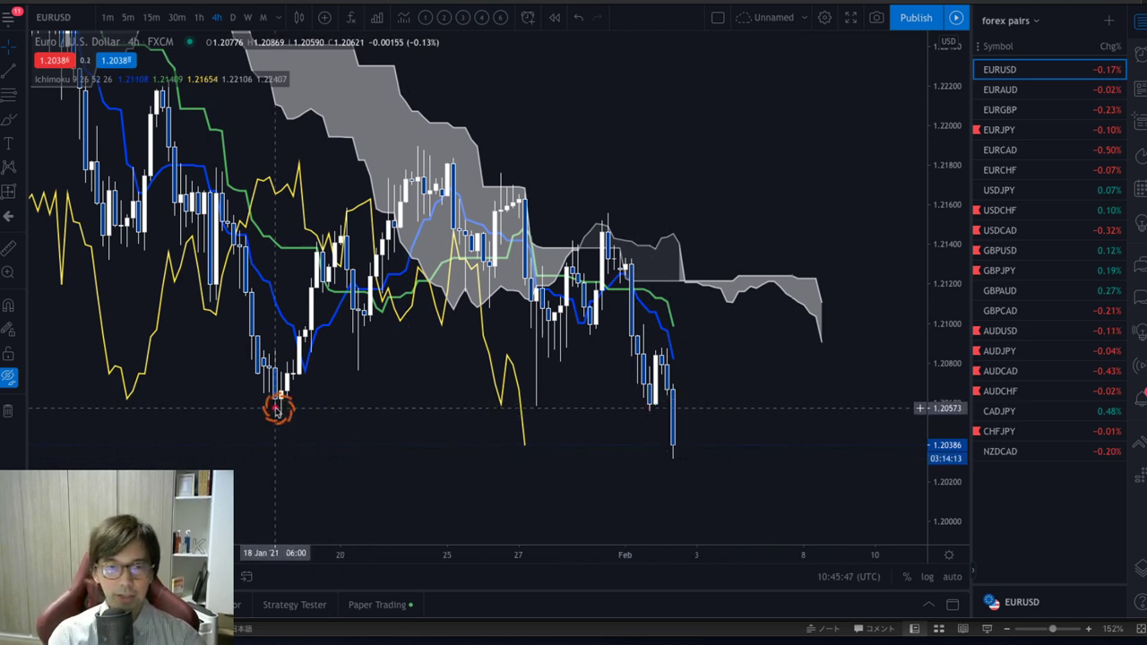
# - Redraw the support line from the mid-January low with an upward arrow, then switch to 1h
pyautogui.moveTo(259, 416); pyautogui.dragTo(807, 416)
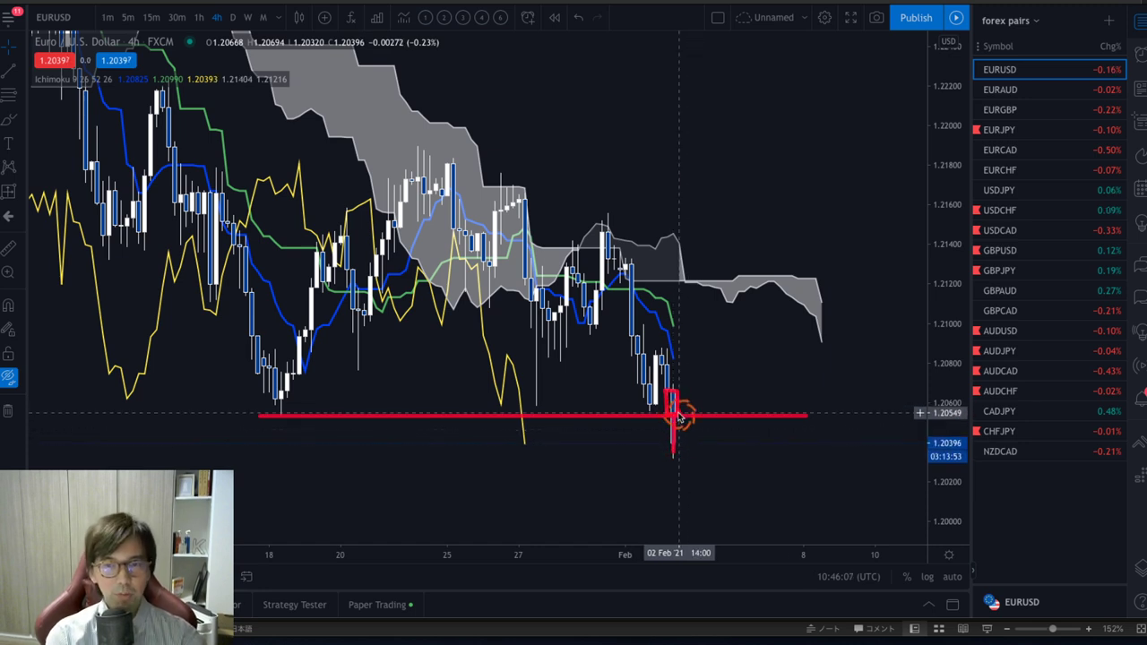
pyautogui.moveTo(678, 412)
pyautogui.mouseDown()
pyautogui.moveTo(717, 342)
pyautogui.moveTo(734, 359)
pyautogui.mouseUp()
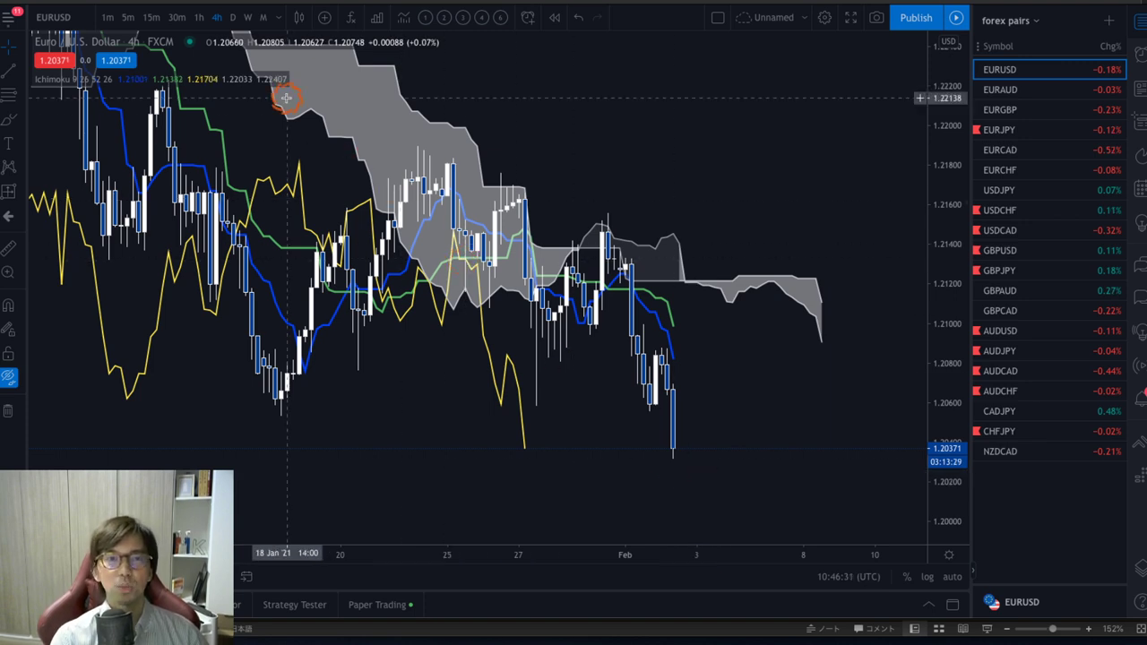
pyautogui.click(199, 16)
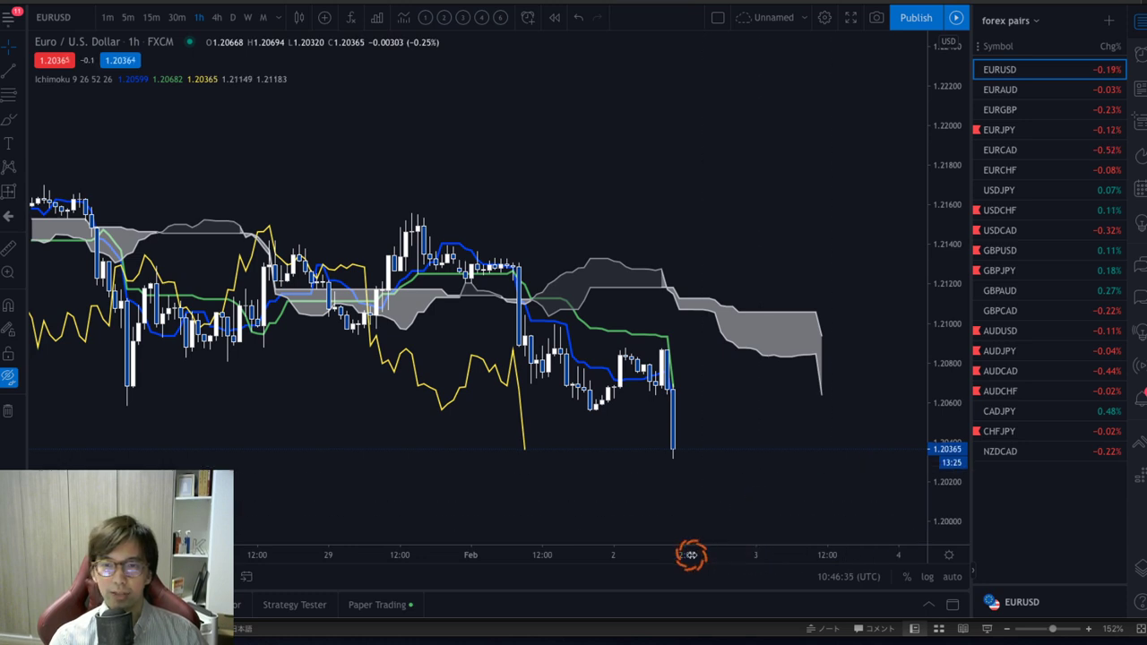
# - Zoom in on the recent 1h candles and draw a red support line under the lows
pyautogui.moveTo(691, 553); pyautogui.dragTo(604, 547)
pyautogui.moveTo(545, 459); pyautogui.dragTo(643, 461)
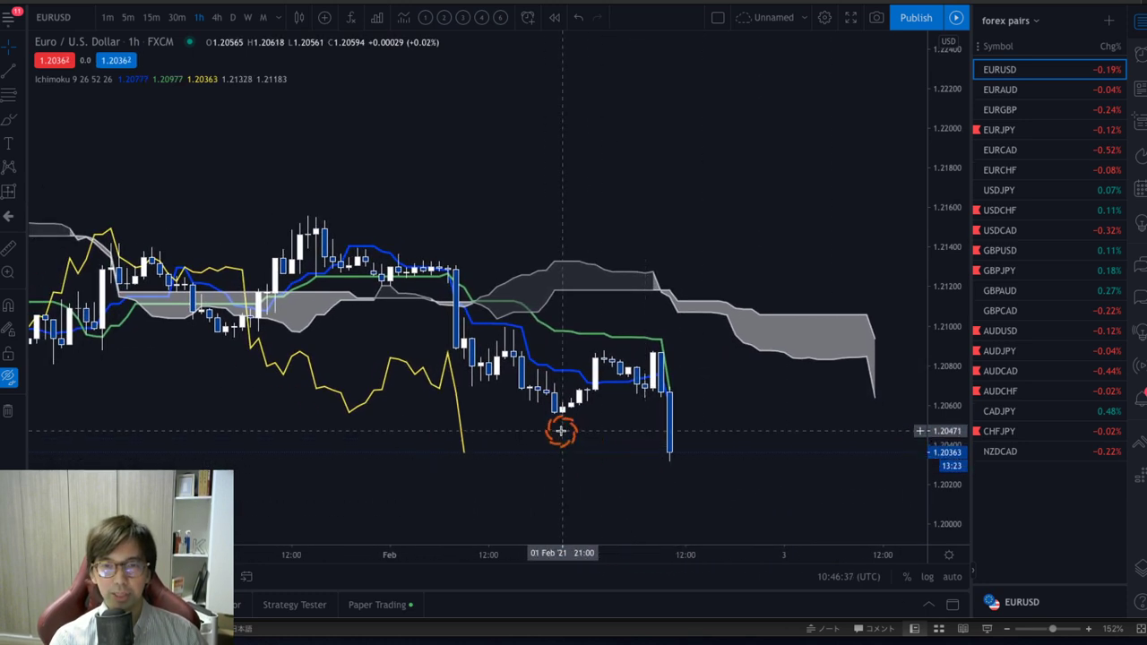
pyautogui.click(510, 418)
pyautogui.click(814, 419)
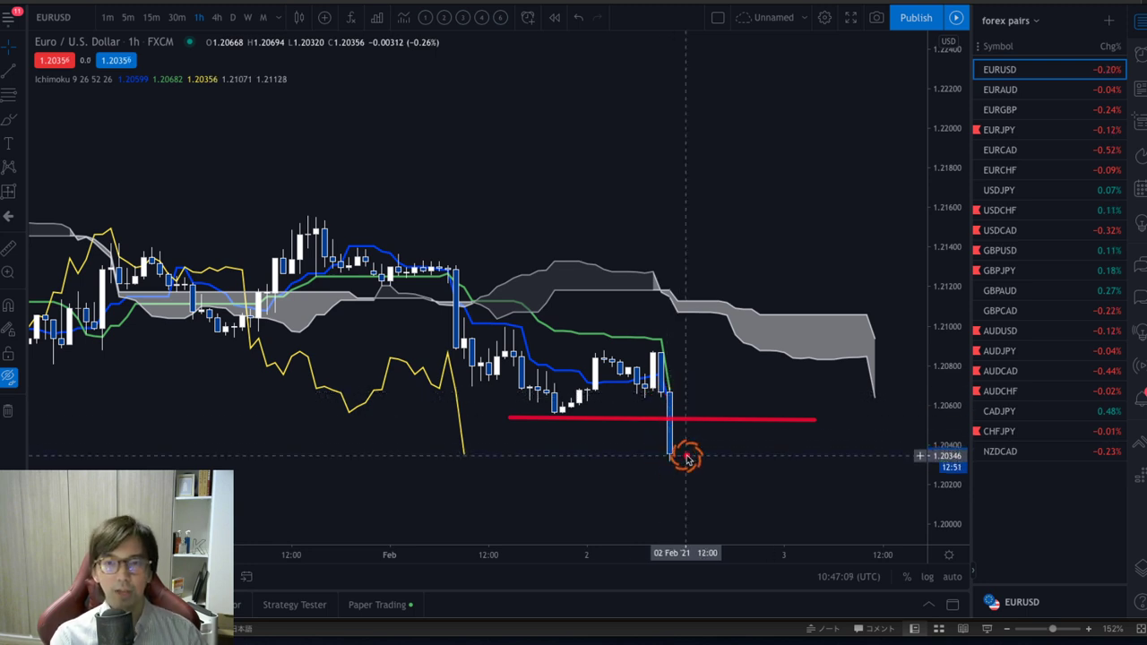
# - Draw a zigzag arrow path from the 1 Feb high down through support, then clear the sketches
pyautogui.click(449, 269)
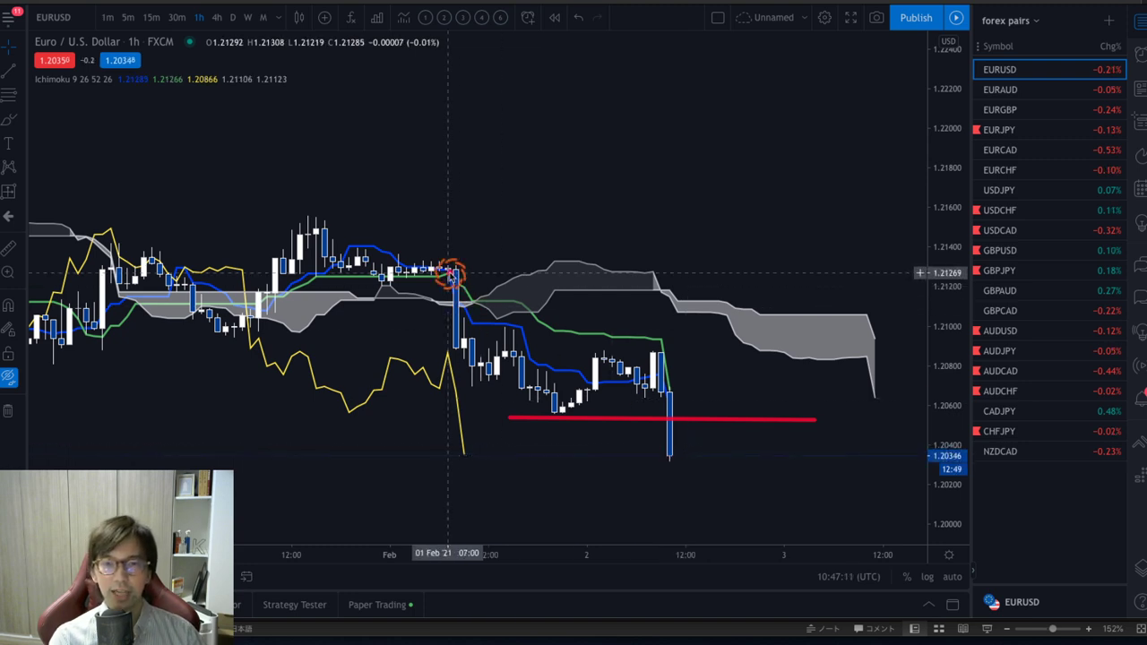
pyautogui.click(556, 411)
pyautogui.click(652, 363)
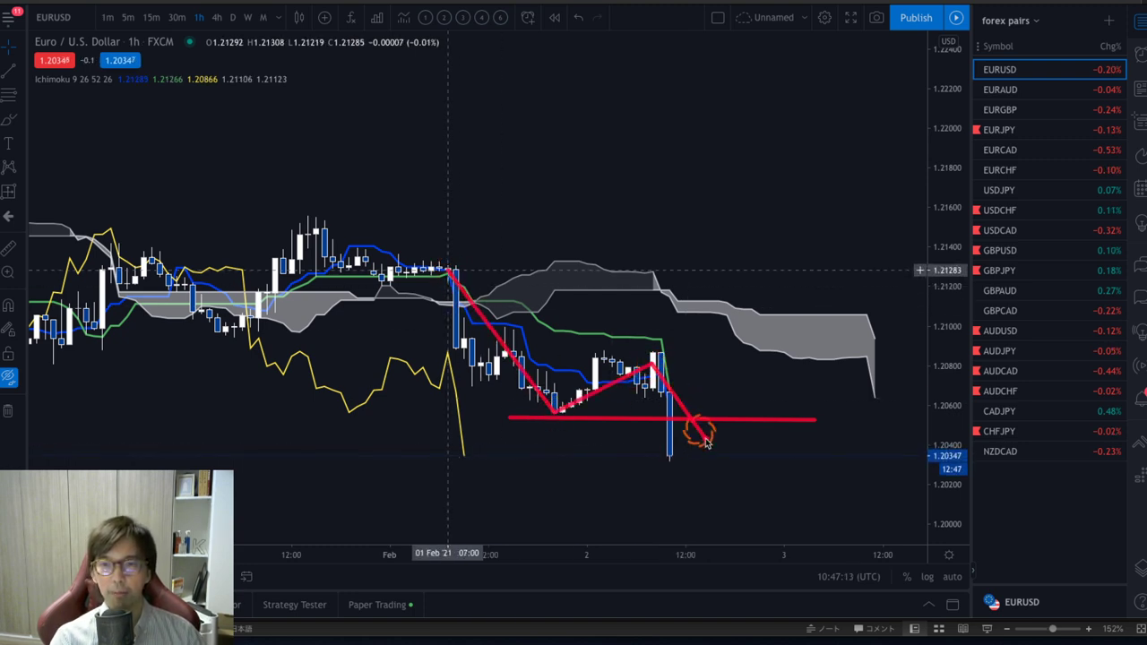
pyautogui.doubleClick(735, 482)
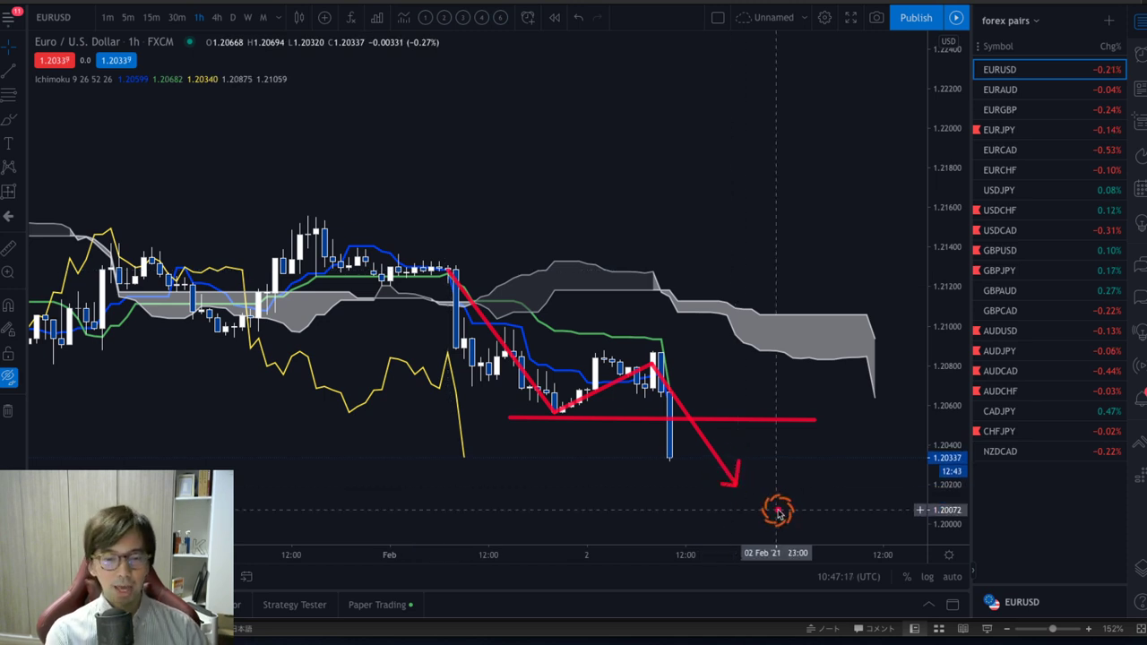
pyautogui.hotkey('ctrl', 'alt', 'h')
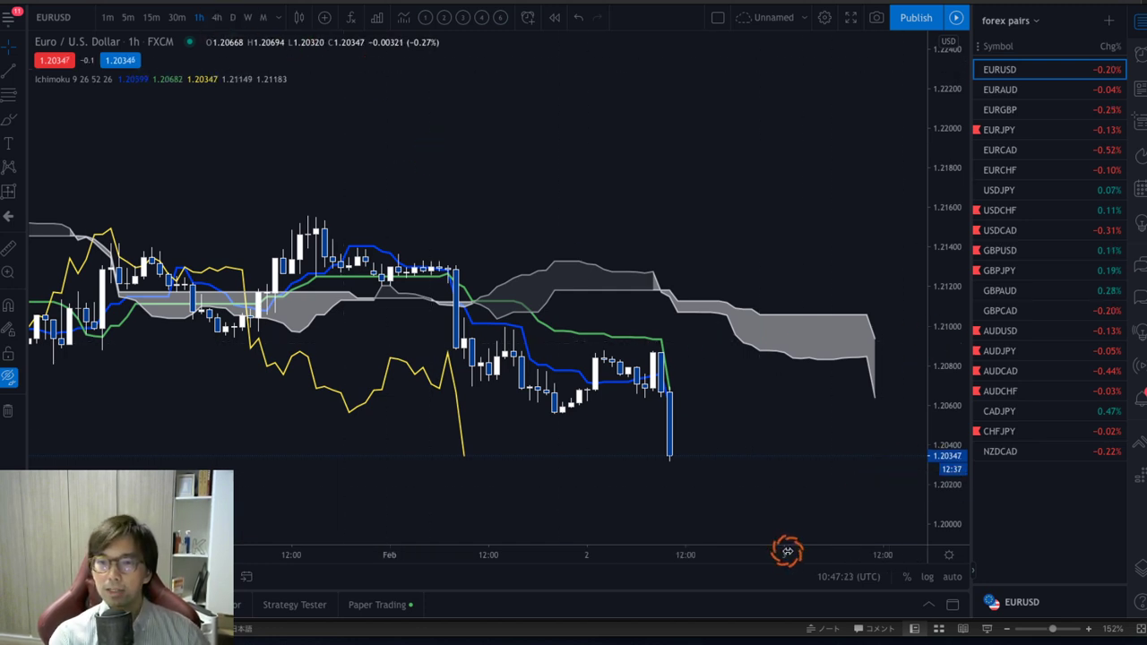
# - Zoom in on the recent candles and flip between 4h and 1h candles
pyautogui.scroll(3, 679, 463)
pyautogui.moveTo(679, 463); pyautogui.dragTo(759, 325)
pyautogui.click(217, 17)
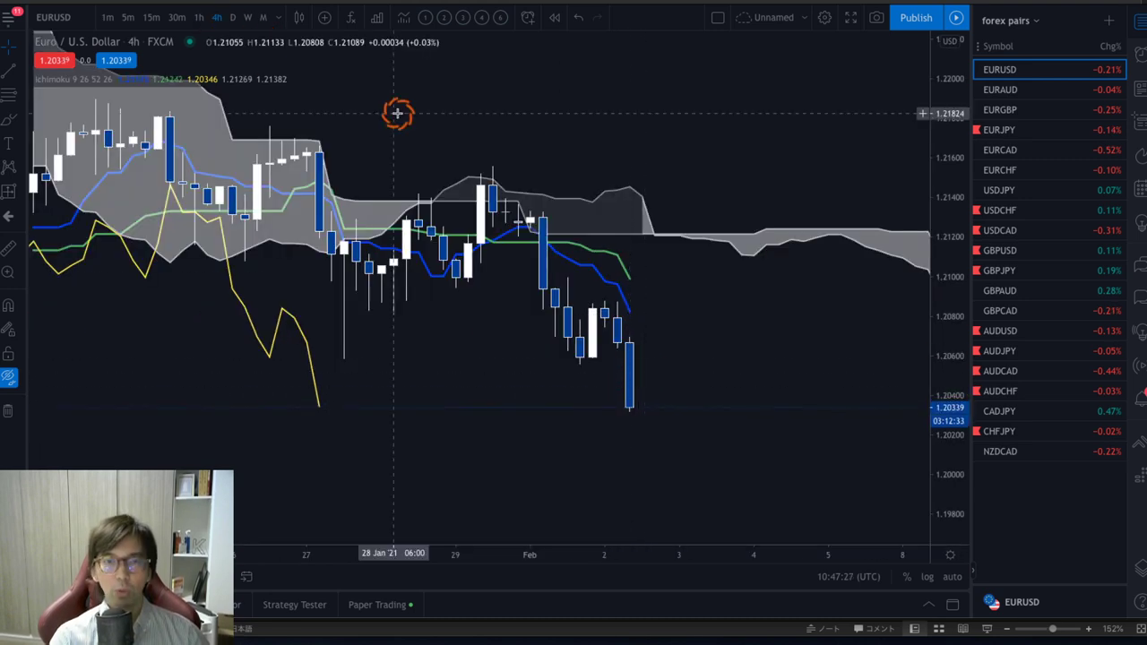
pyautogui.click(200, 17)
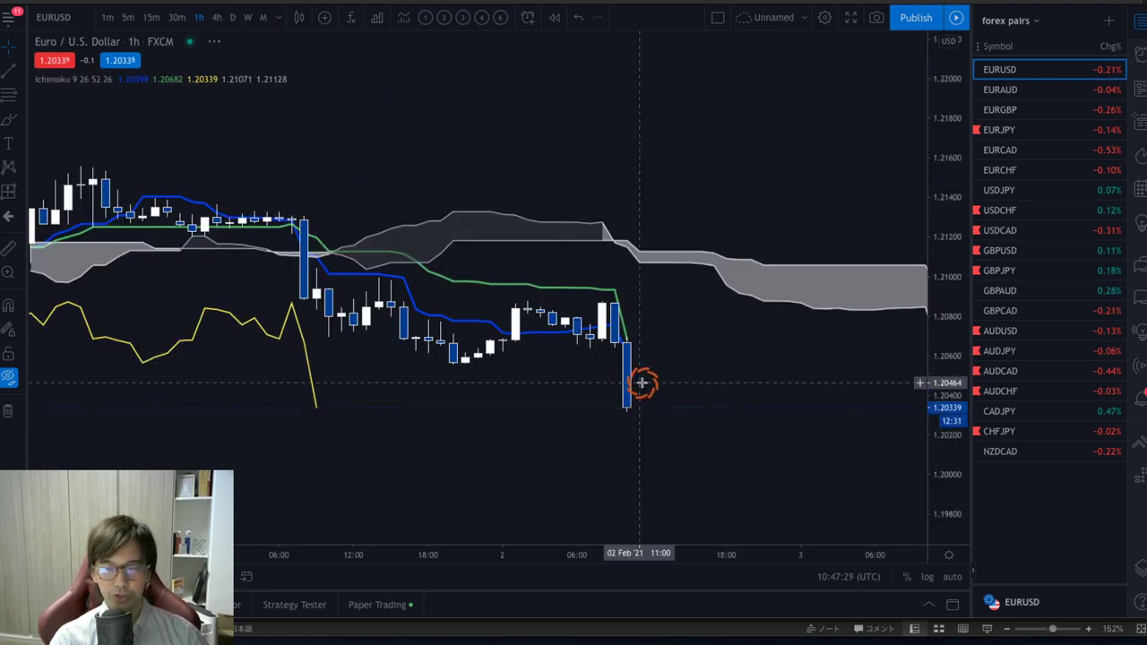
# - Compress the time and price scales for a wider range, then return to 4h candles
pyautogui.moveTo(541, 551); pyautogui.dragTo(512, 509)
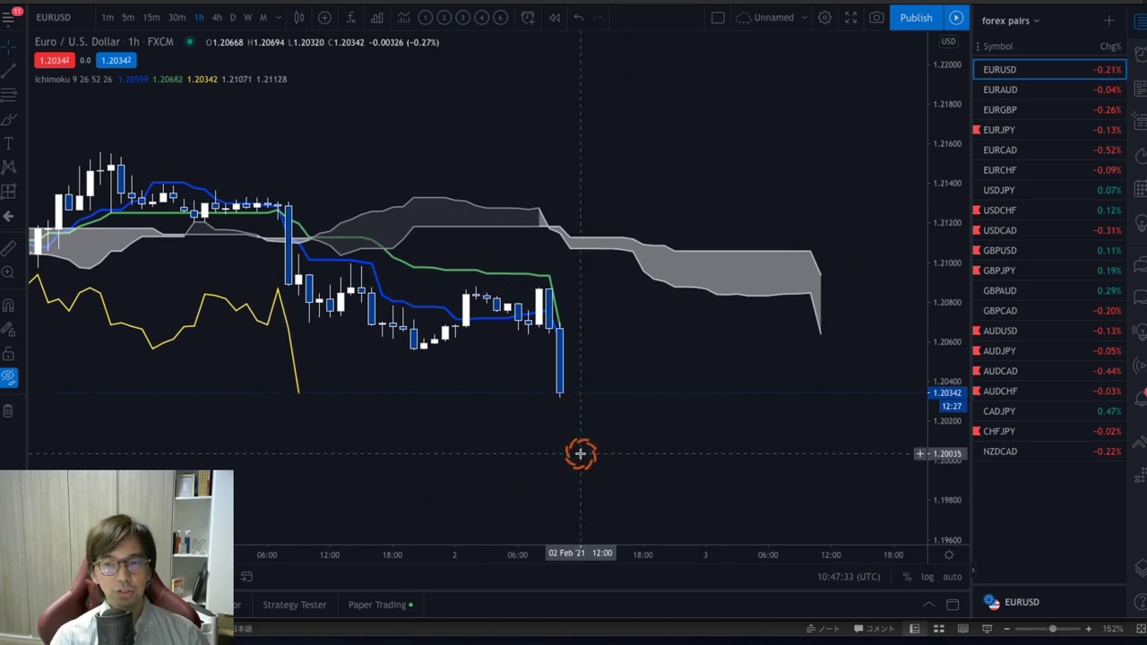
pyautogui.moveTo(931, 472); pyautogui.dragTo(945, 515)
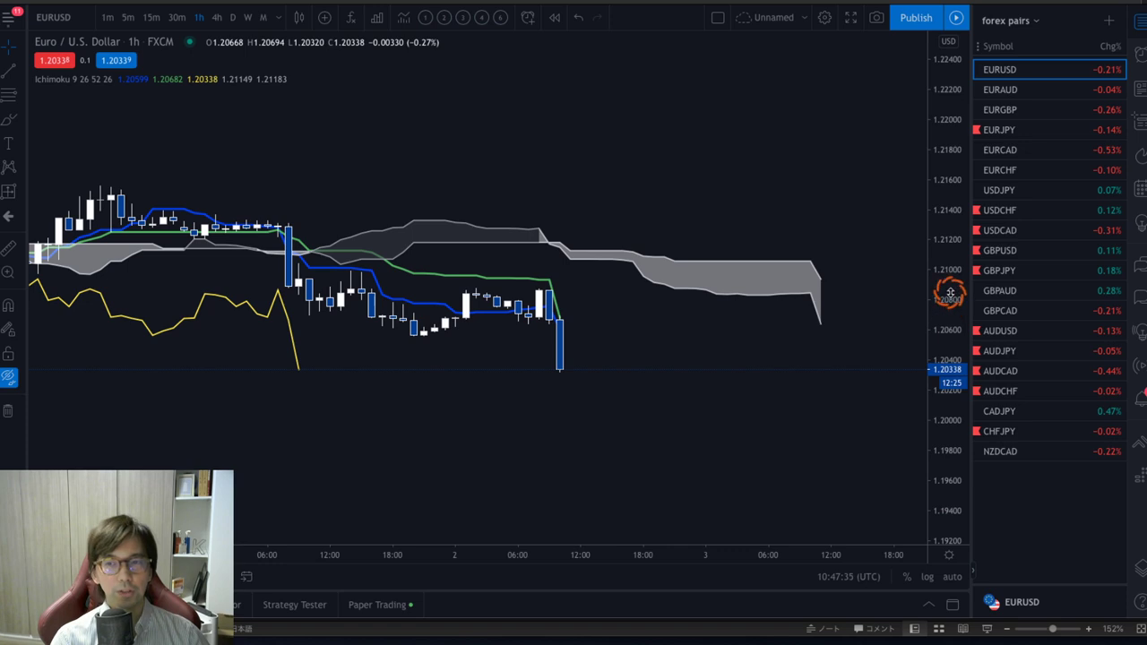
pyautogui.moveTo(949, 341); pyautogui.dragTo(577, 393)
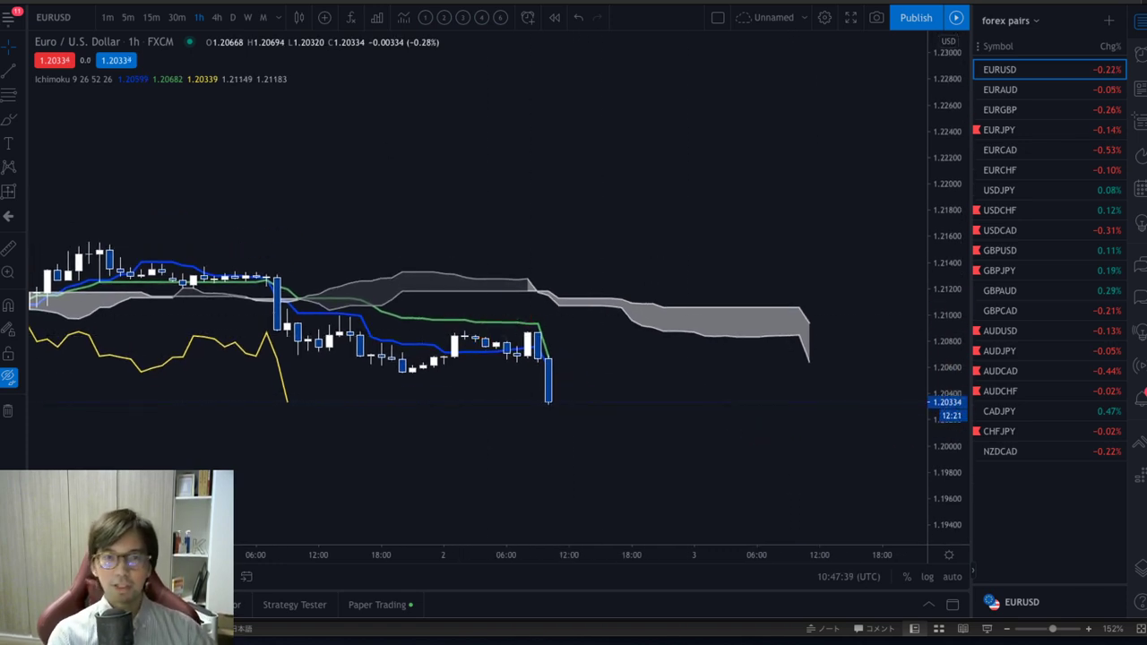
pyautogui.click(216, 17)
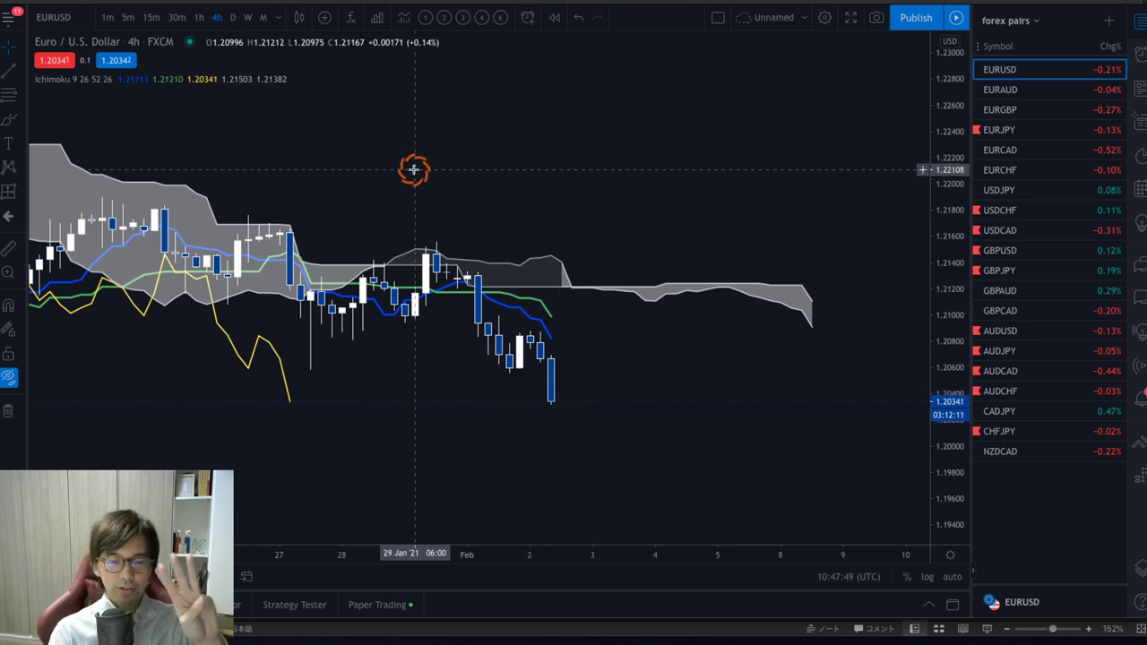
# - On 1h candles, sketch a red bounce mark and support line under the latest candles, then clear them
pyautogui.click(199, 17)
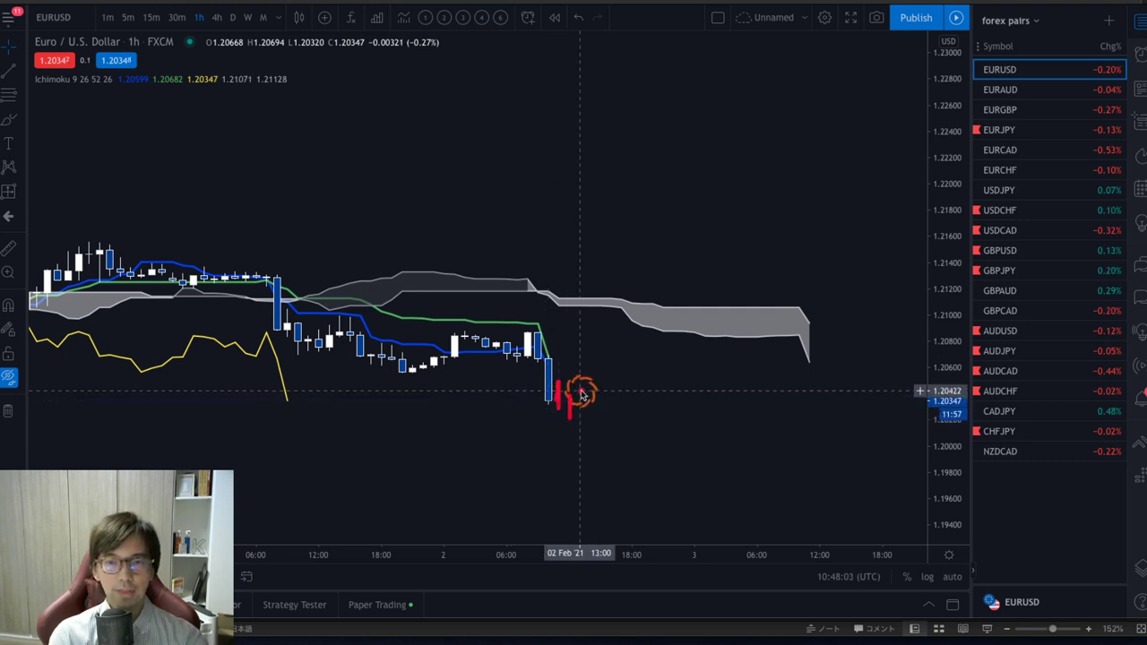
pyautogui.moveTo(578, 403)
pyautogui.mouseDown()
pyautogui.moveTo(586, 363)
pyautogui.moveTo(614, 401)
pyautogui.mouseUp()
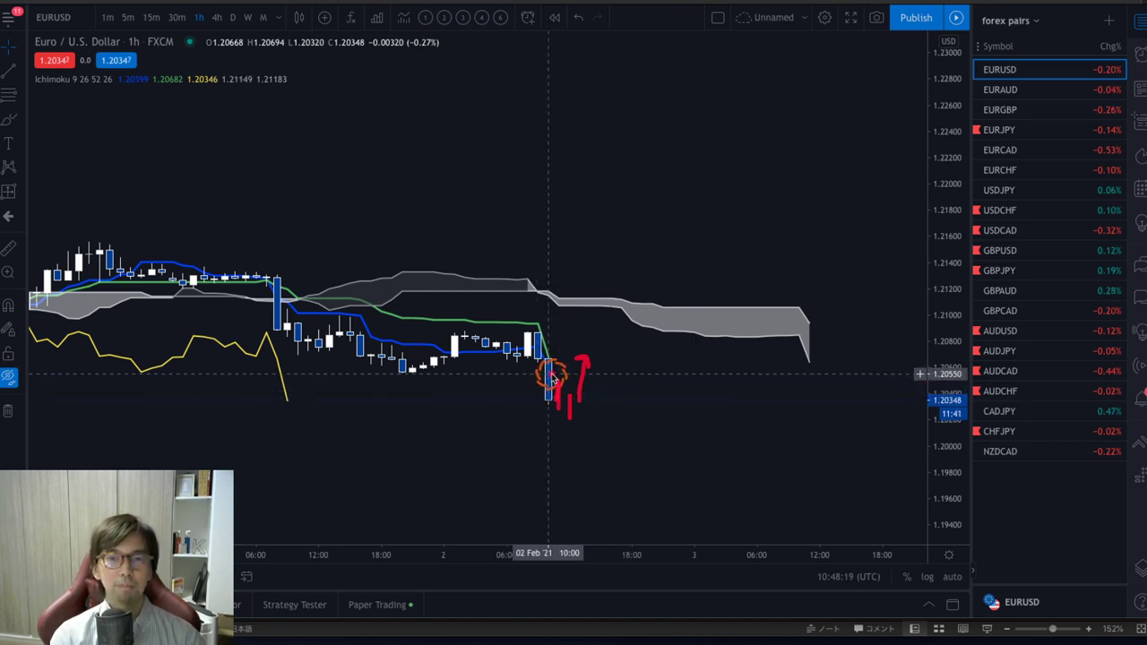
pyautogui.moveTo(384, 375); pyautogui.dragTo(583, 376)
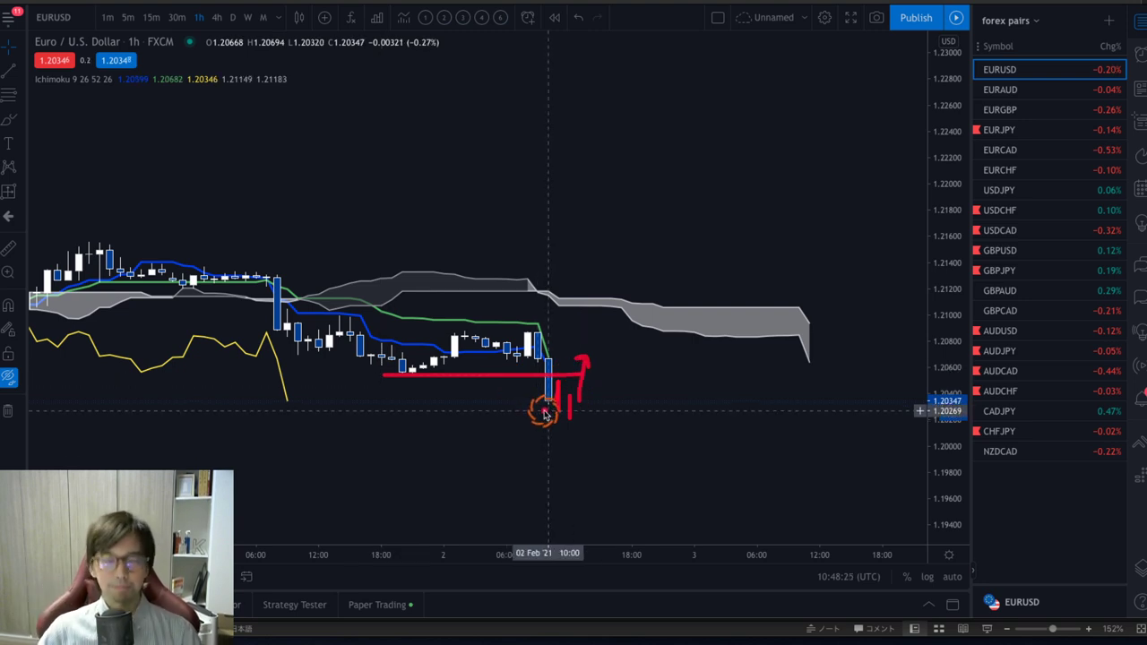
pyautogui.press('Escape')
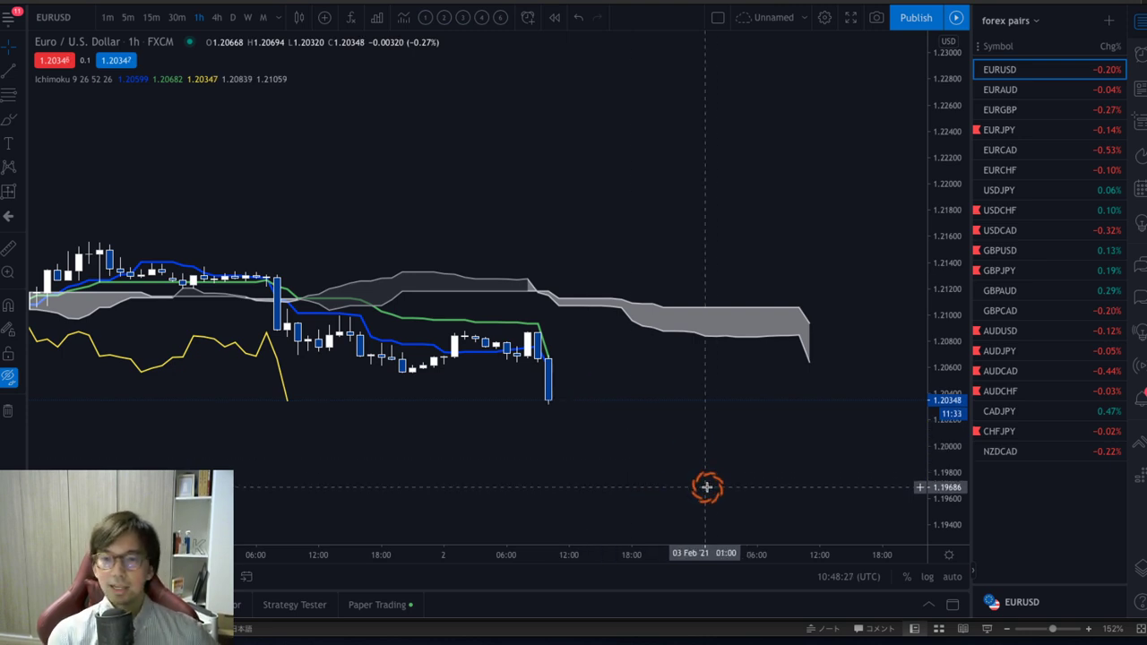
# - Return to daily candles, show all saved drawings again, and rescale the price axis
pyautogui.moveTo(636, 559); pyautogui.dragTo(699, 553)
pyautogui.click(233, 17)
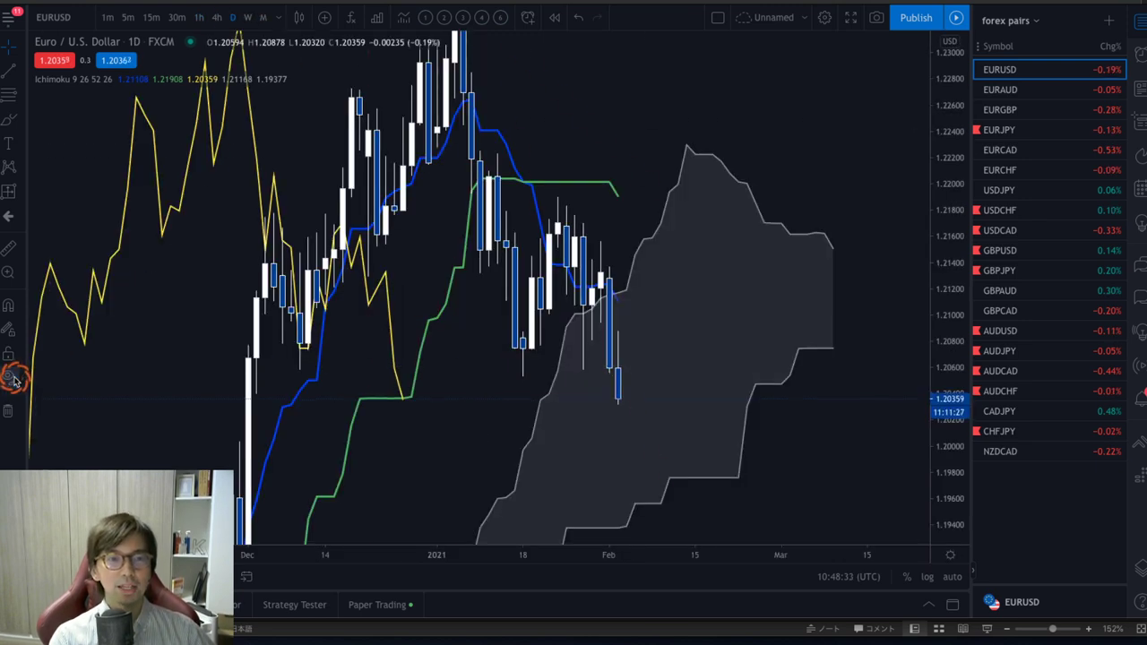
pyautogui.click(25, 376)
pyautogui.moveTo(941, 244); pyautogui.dragTo(857, 244)
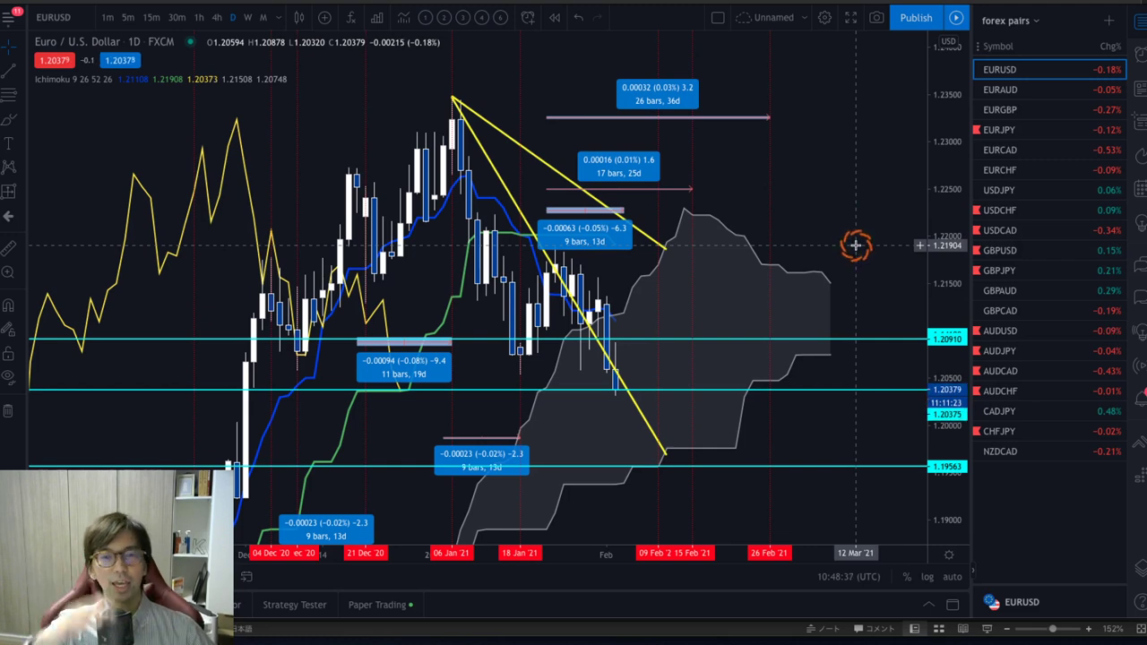